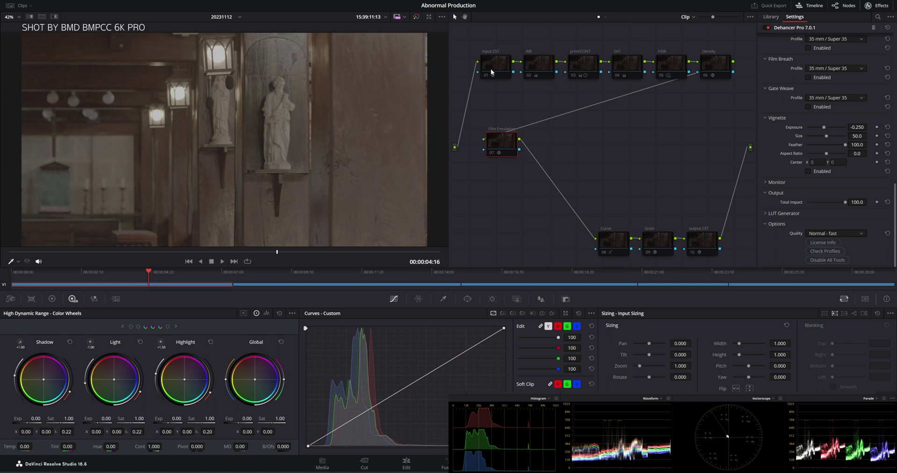
- Enable the input CST and output CST nodes together and show the output CST node's settings
click(492, 72)
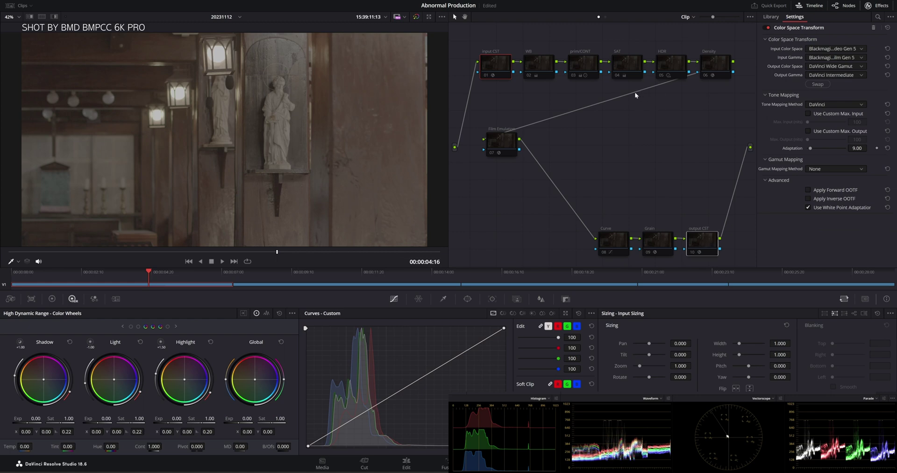
key(ctrl+d)
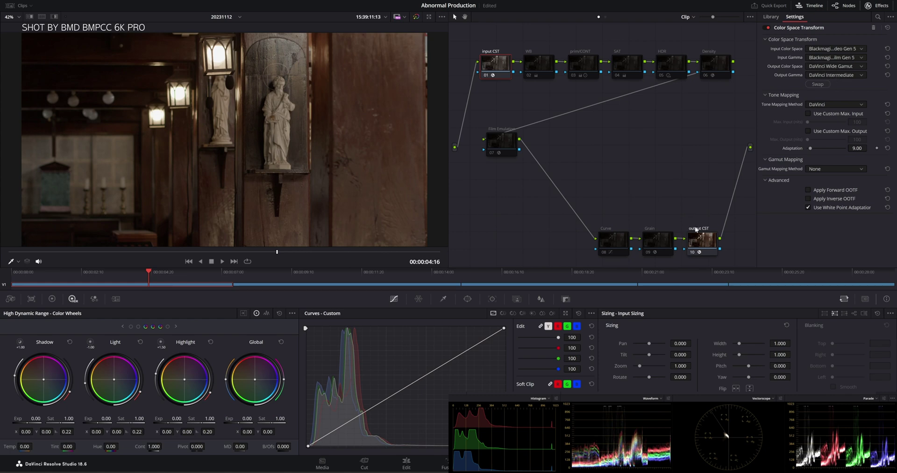
click(699, 242)
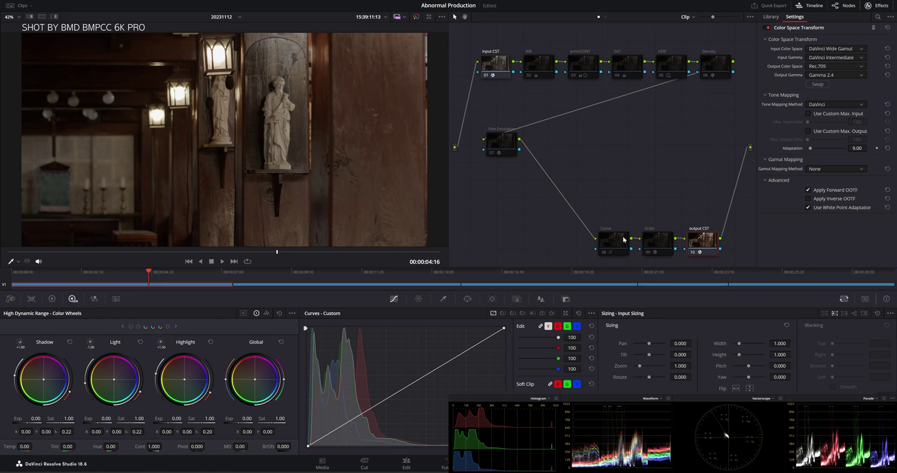
- Examine the WB, prim/CONT, SAT, HDR, Density, Film Emulation, Curve and Grain nodes one after another
click(535, 68)
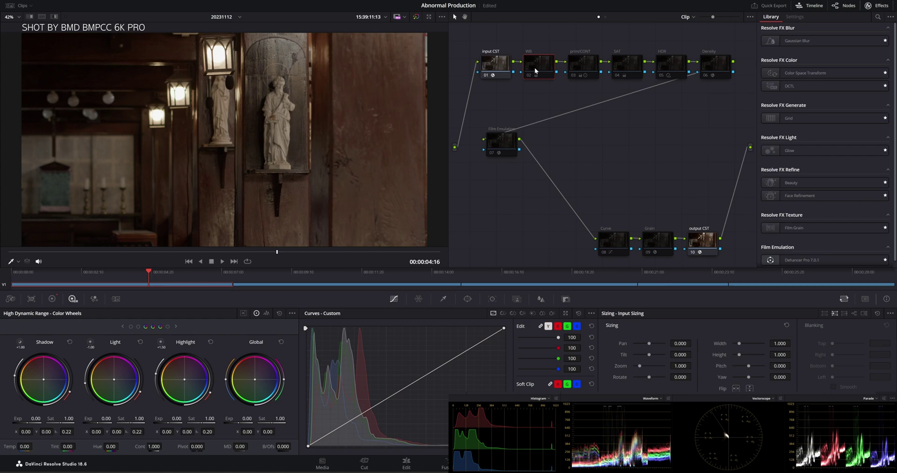
click(588, 65)
click(626, 66)
click(670, 64)
click(718, 64)
click(507, 143)
click(603, 240)
click(656, 240)
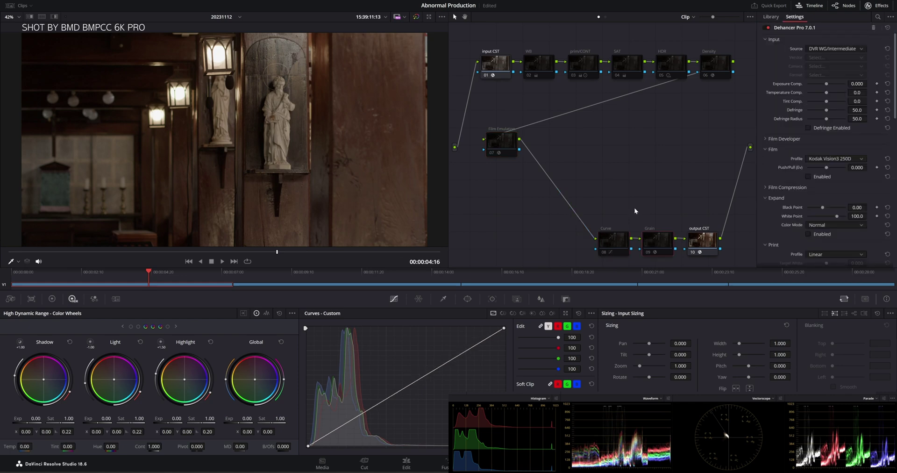
- Enable the WB, prim/CONT, SAT, HDR and Density nodes one after another
click(528, 73)
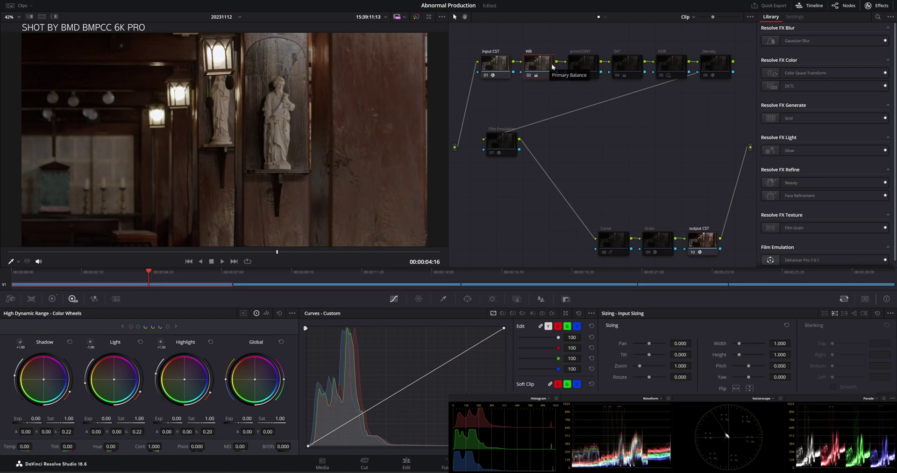
click(574, 67)
key(ctrl+d)
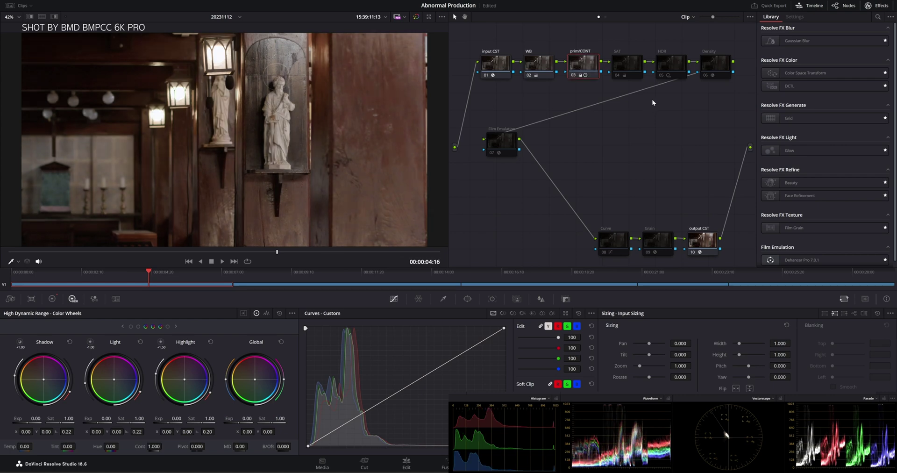
click(629, 63)
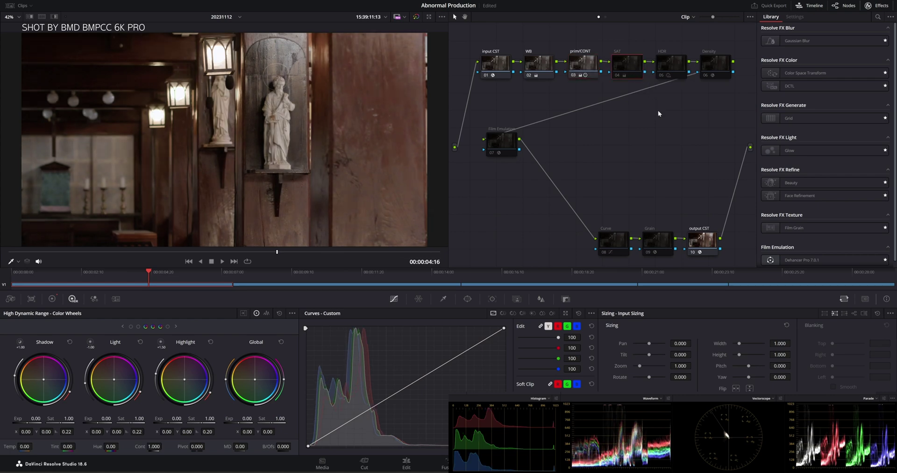
key(ctrl+d)
click(672, 70)
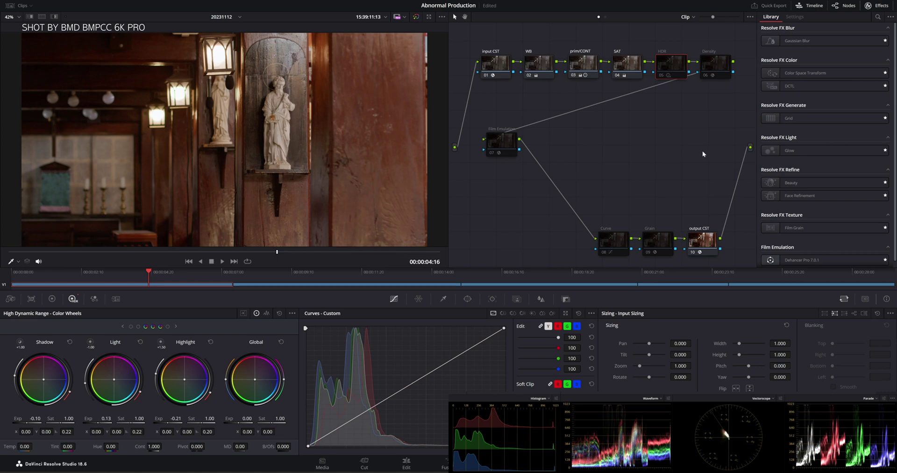
key(ctrl+d)
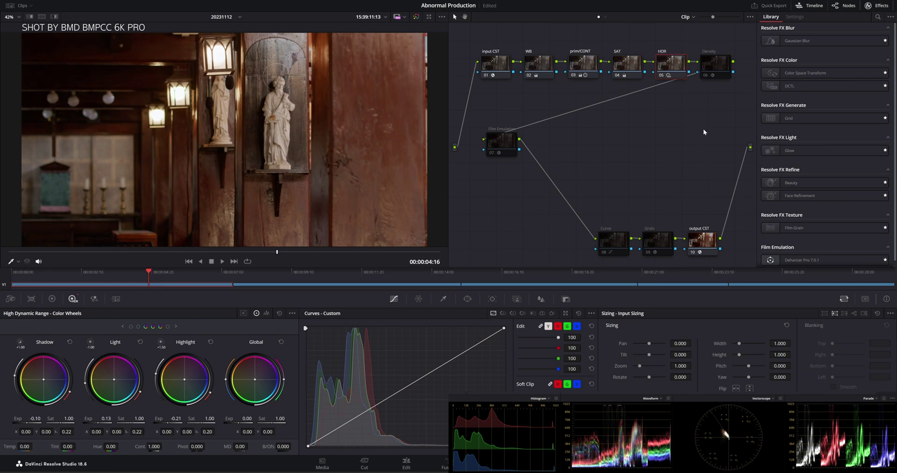
click(713, 60)
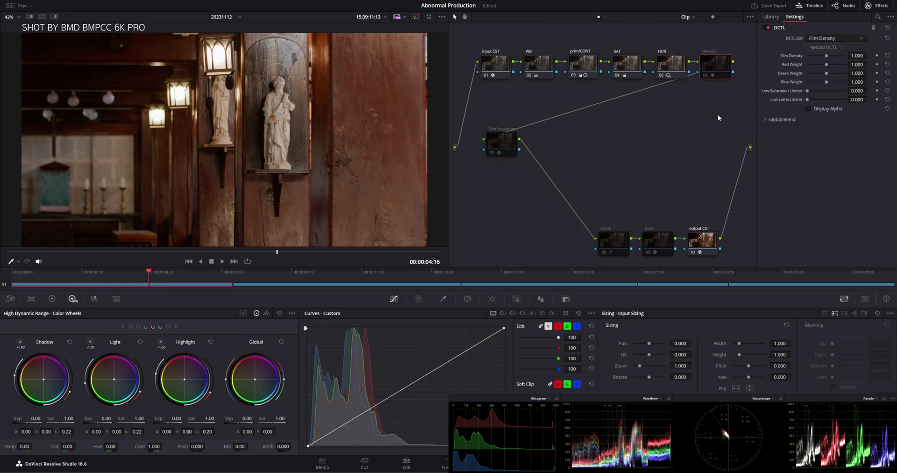
key(ctrl+d)
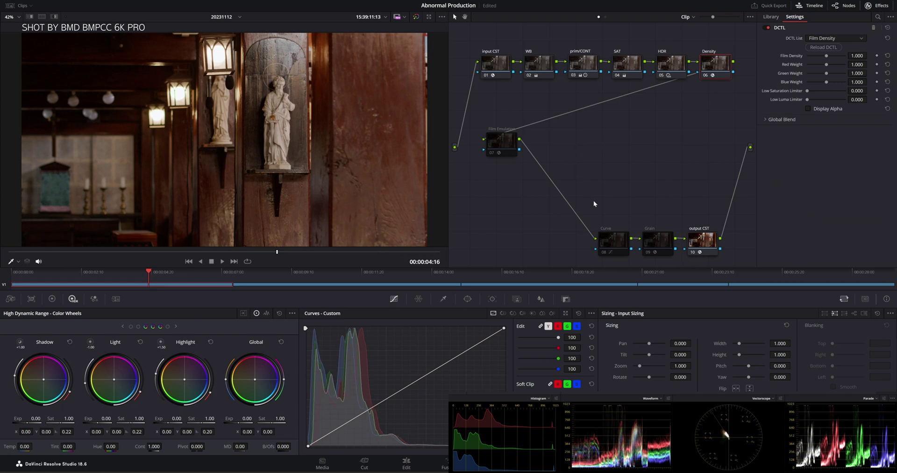
- Check the Film Emulation node's Dehancer source against the input CST node's output color space and gamma, and review the available source options
click(501, 141)
key(ctrl+s)
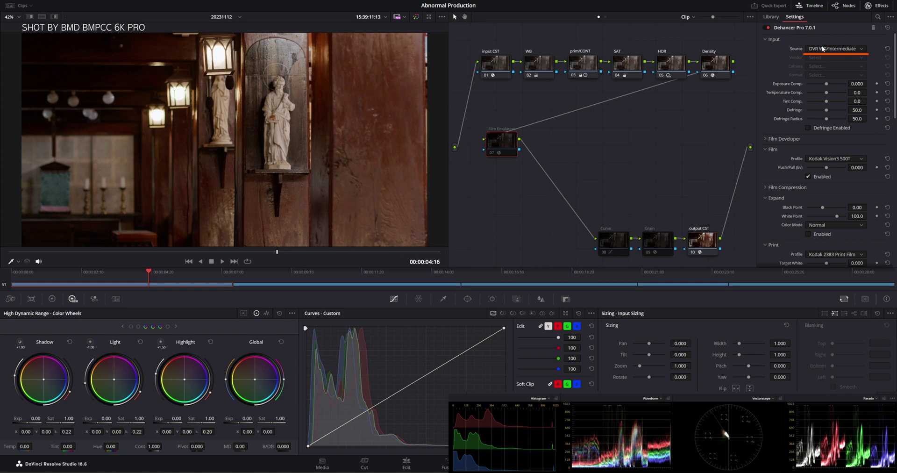
click(491, 72)
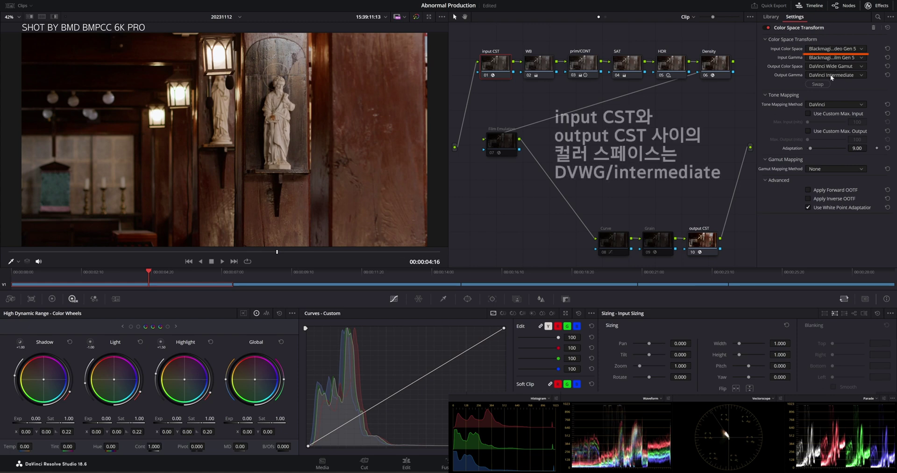
click(503, 139)
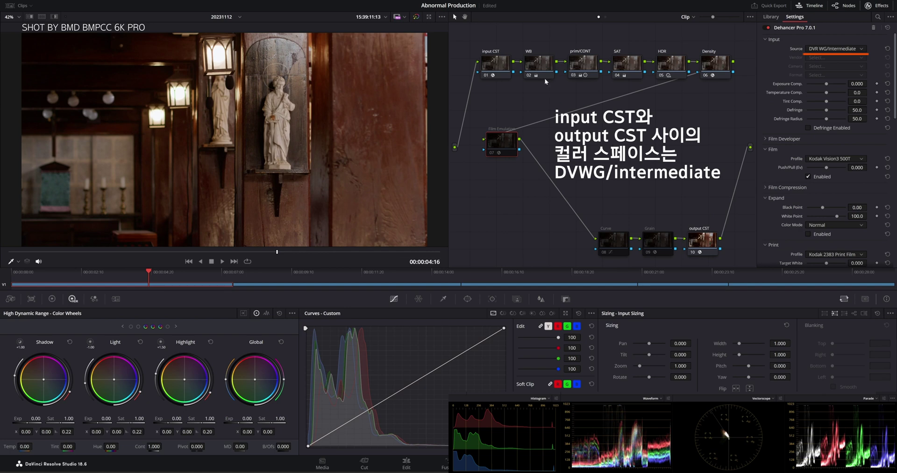
click(833, 49)
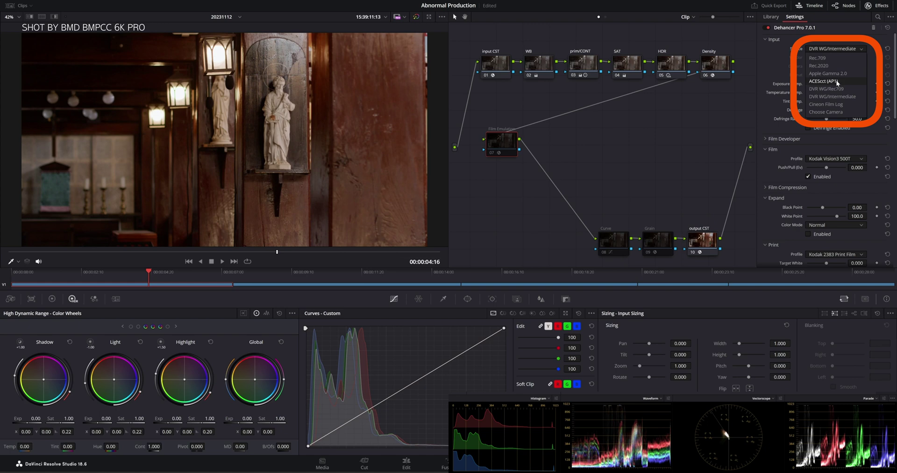
click(844, 105)
click(837, 38)
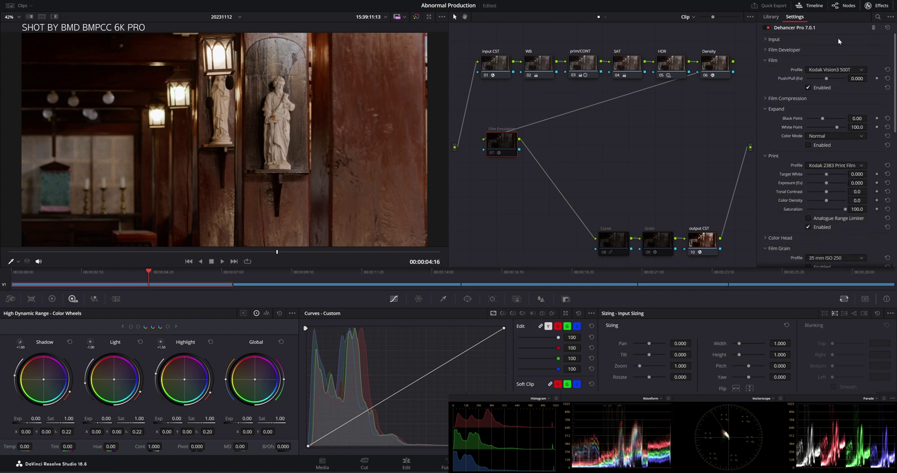
click(837, 38)
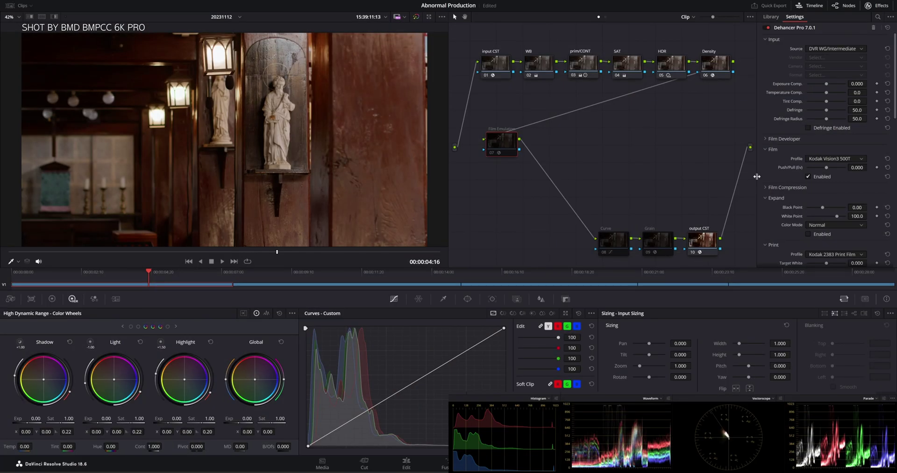
- Browse the Dehancer film profiles on the Film Emulation node and choose Kodak Vision3 500T
scroll(781, 151, down, 2)
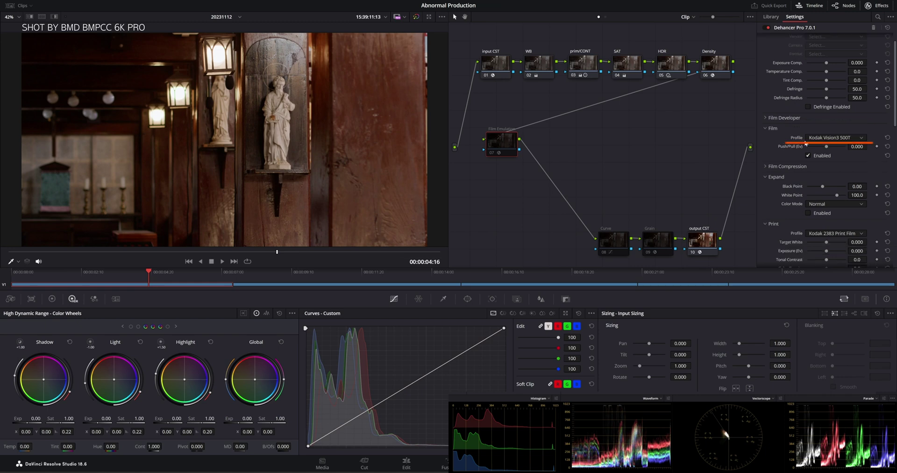
click(818, 138)
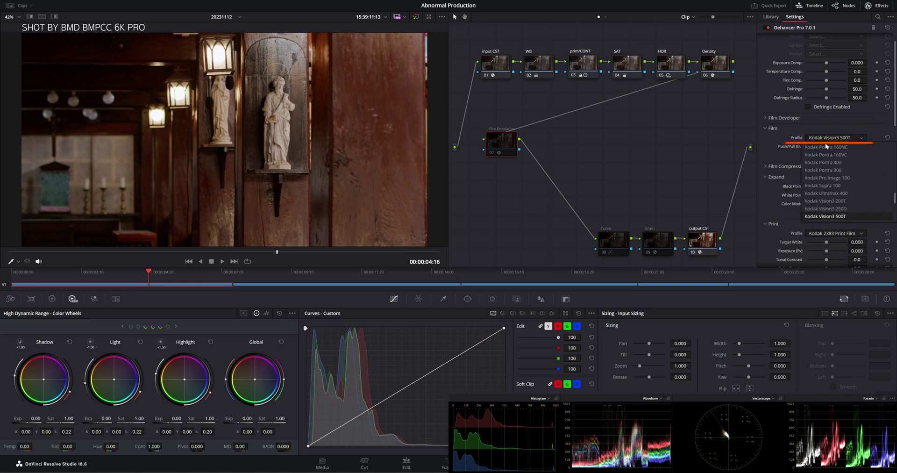
scroll(849, 182, up, 10)
scroll(850, 184, down, 10)
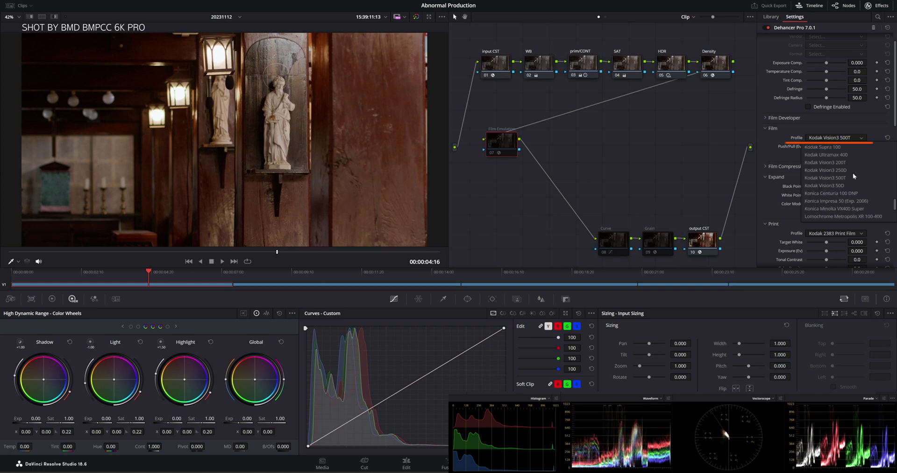
scroll(853, 172, down, 3)
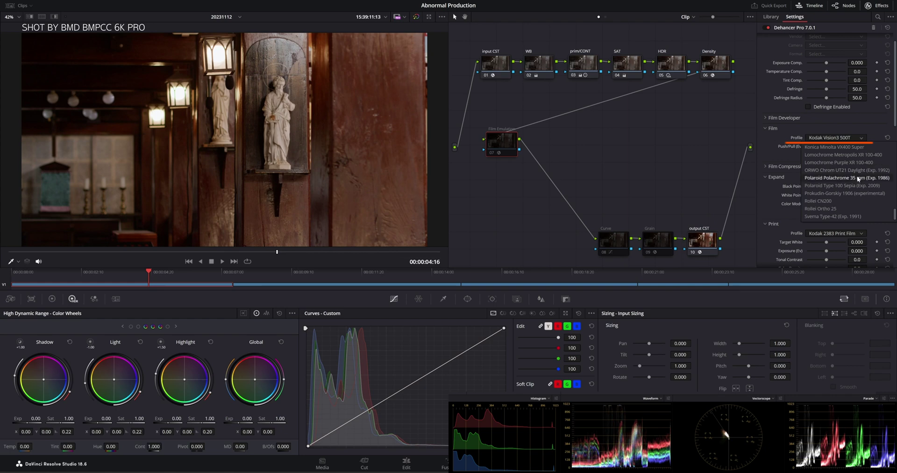
scroll(853, 194, up, 3)
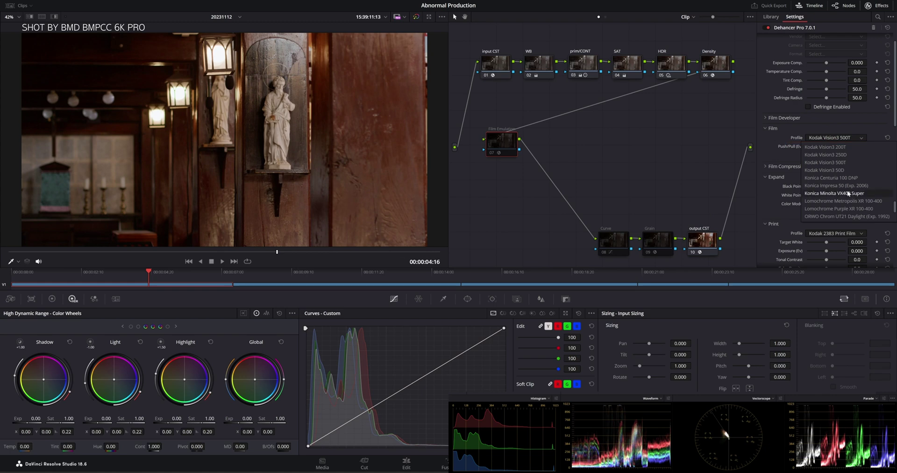
scroll(848, 191, up, 1)
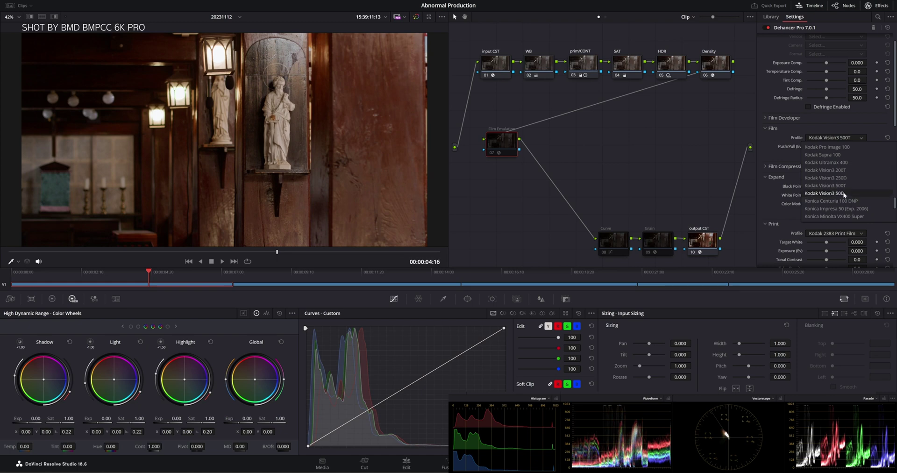
click(845, 185)
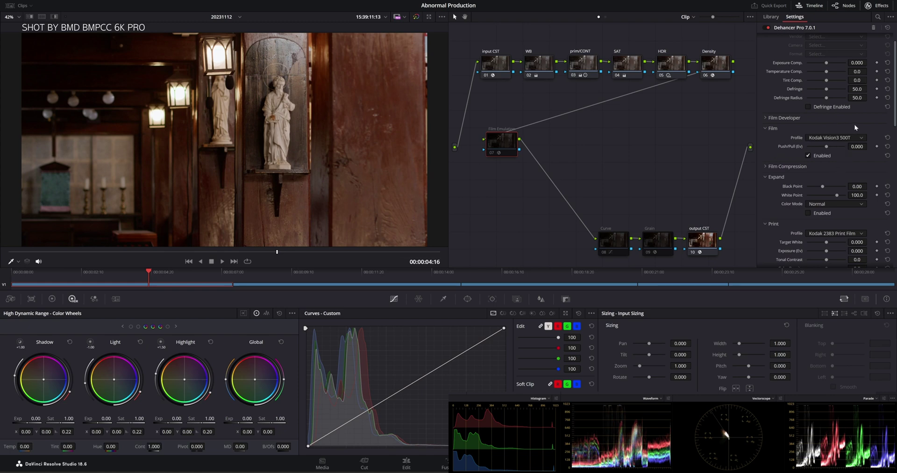
click(863, 137)
click(862, 136)
- Turn off the Dehancer Print section and enable the Film Emulation node so that only the film profile applies
scroll(858, 162, down, 5)
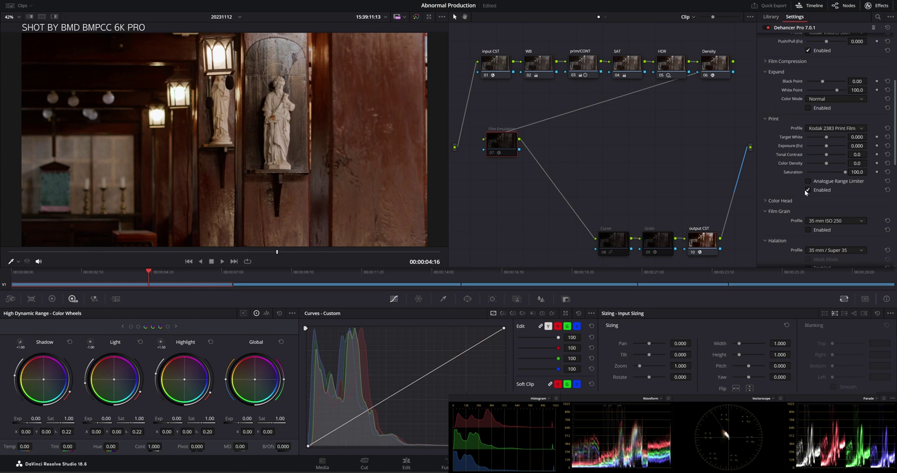
scroll(833, 189, up, 6)
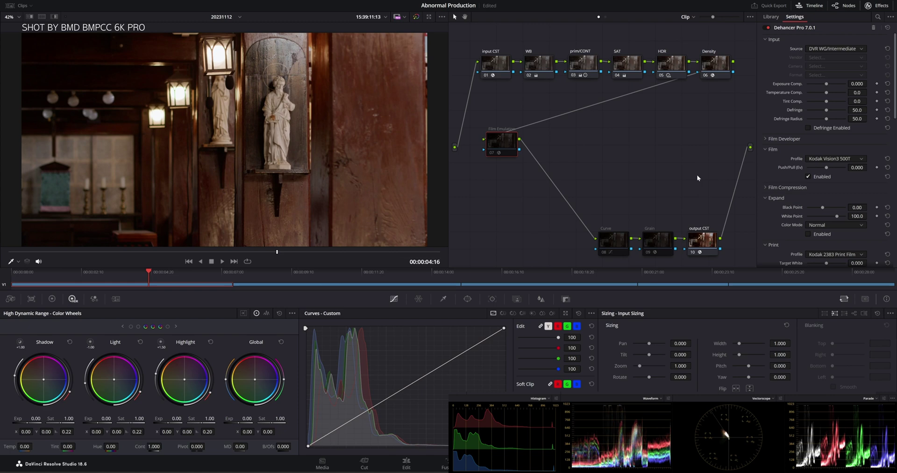
key(ctrl+d)
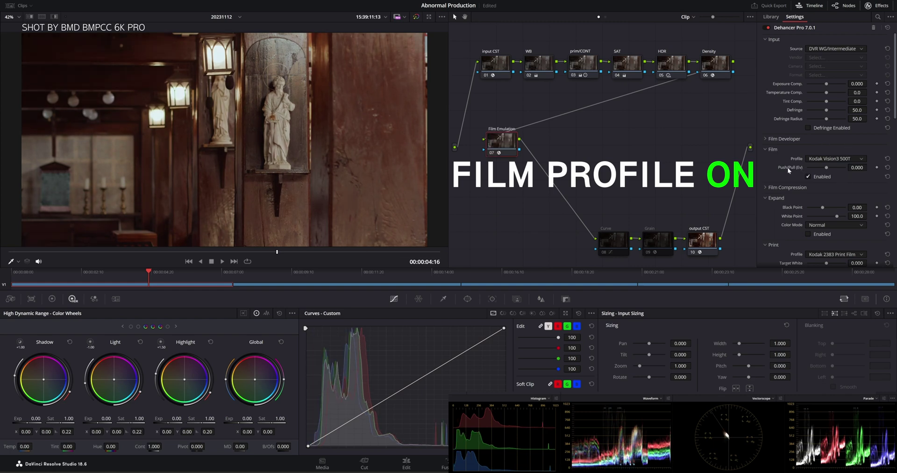
- Enable the Kodak 2383 Print Film profile in Dehancer, switching it off and on again to compare the image
scroll(840, 175, down, 3)
scroll(840, 176, down, 2)
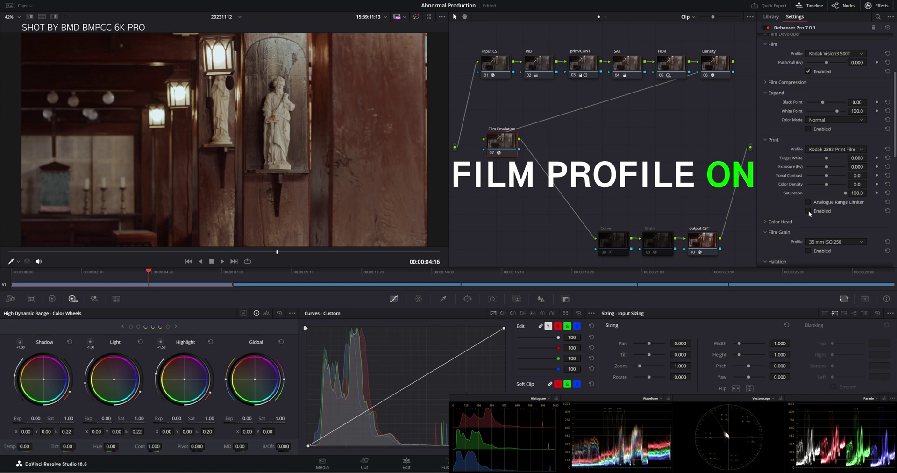
click(808, 211)
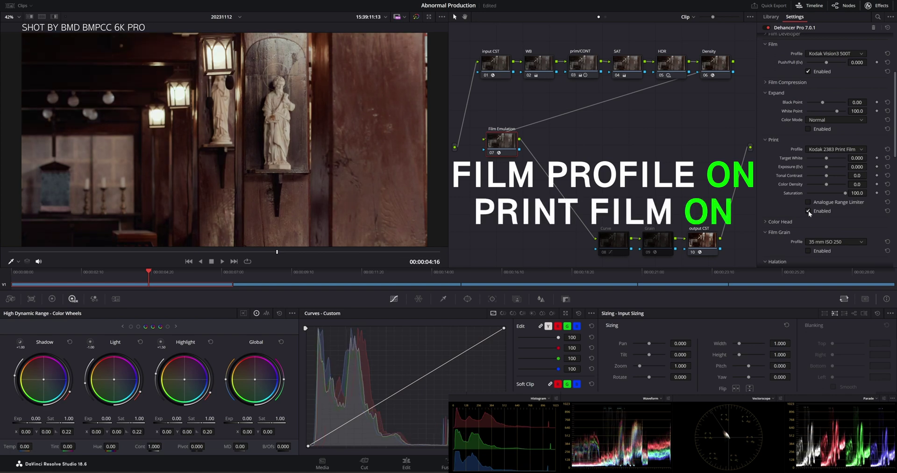
click(808, 211)
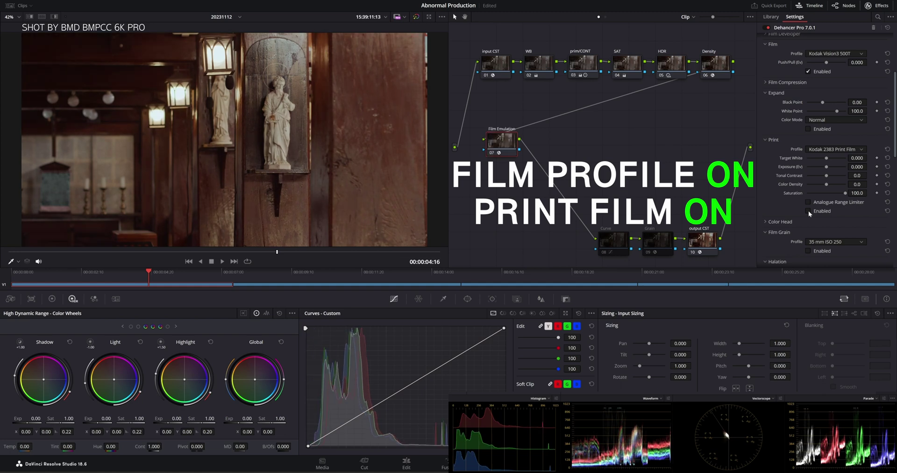
click(808, 211)
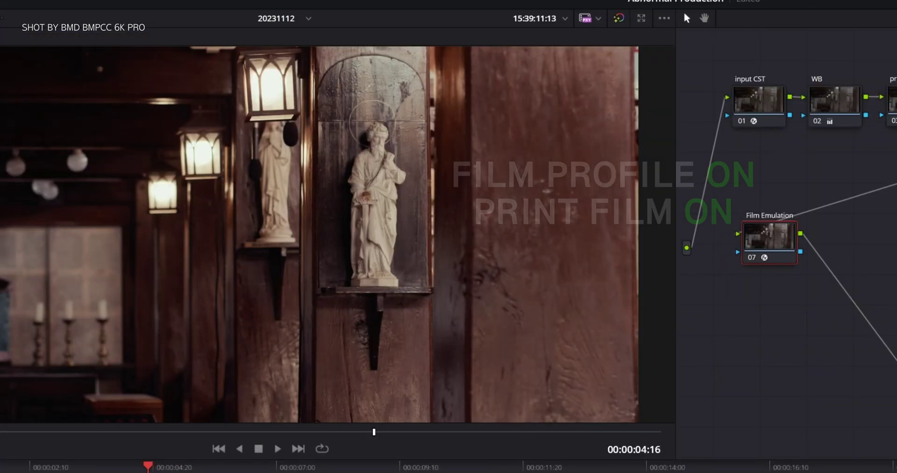
- Compare the image with and without the film look by repeatedly disabling and enabling the Film Emulation node
key(ctrl+d)
key(ctrl+d)
key(ctrl+d)
key(ctrl+d)
key(ctrl+d)
key(ctrl+d)
key(ctrl+d)
key(ctrl+d)
key(ctrl+d)
key(ctrl+d)
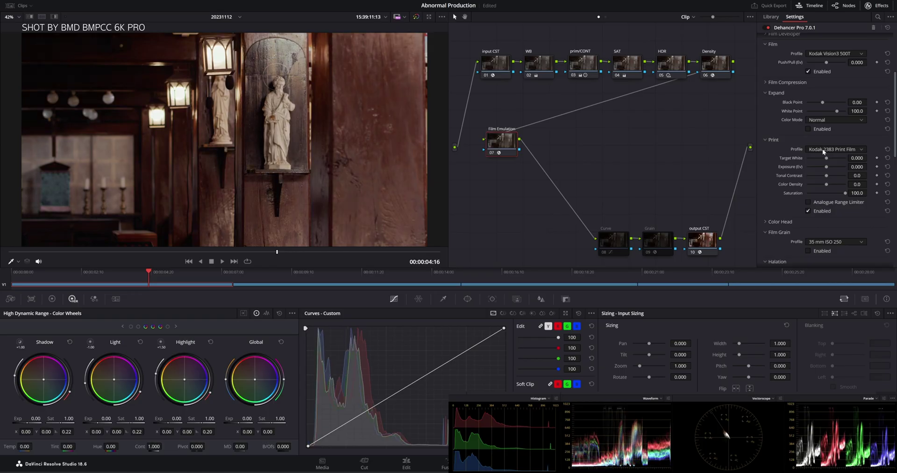
key(ctrl+d)
key(ctrl+d)
key(ctrl+d)
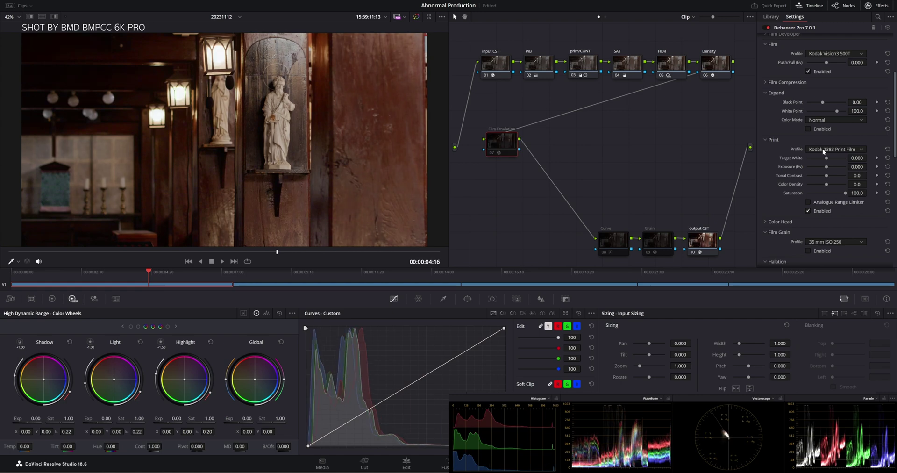
key(ctrl+d)
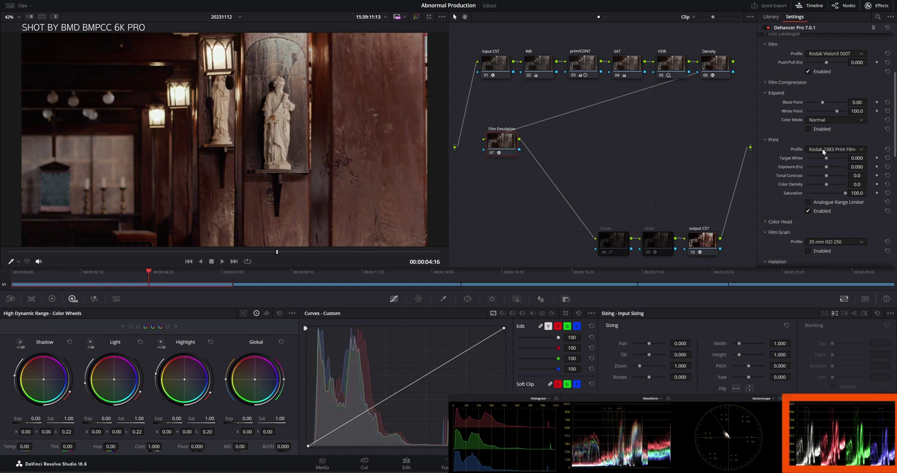
- Toggle the Film Emulation node to compare the combined Kodak Vision3 500T and Kodak 2383 look, and review its remaining Dehancer settings
key(ctrl+d)
key(ctrl+d)
key(ctrl+d)
key(ctrl+d)
key(ctrl+d)
key(ctrl+d)
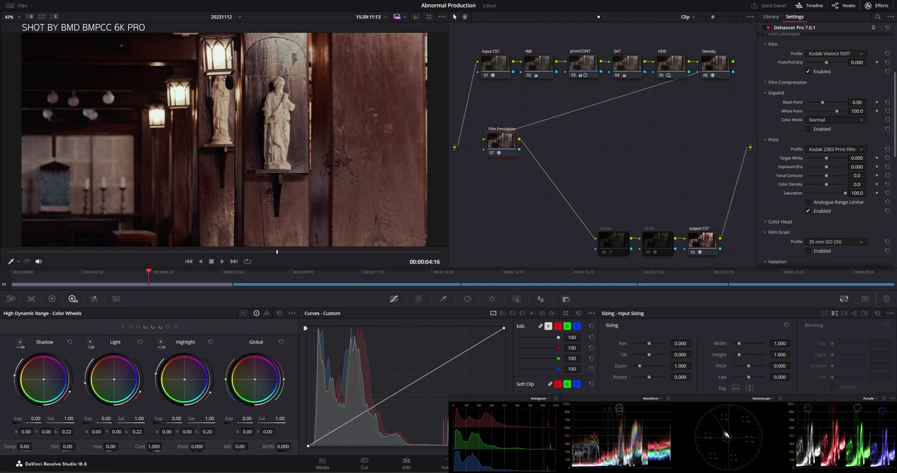
scroll(798, 138, down, 5)
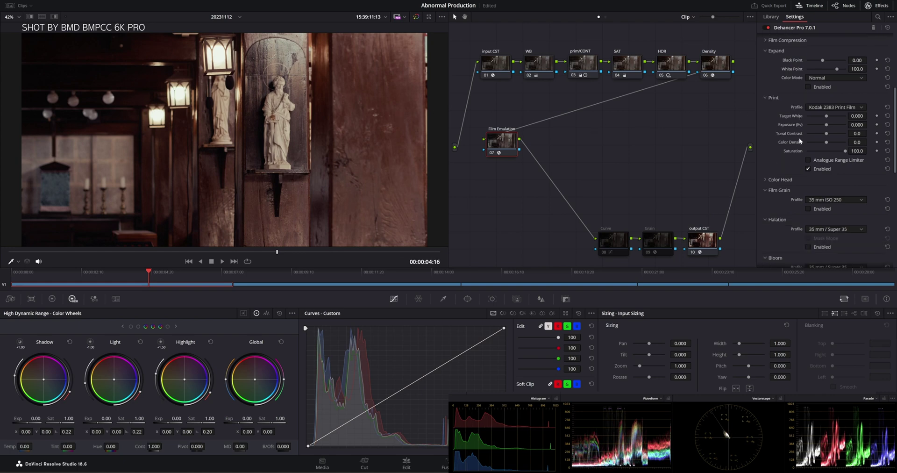
- Enable the Curve node to apply its custom curve, and enable the Grain node to add 35 mm ISO 250 film grain
click(646, 241)
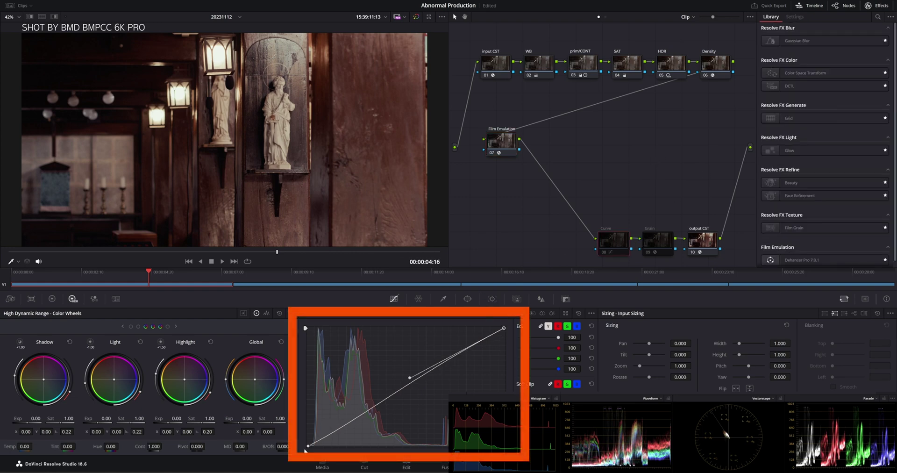
key(ctrl+d)
key(ctrl+d)
key(ctrl+d)
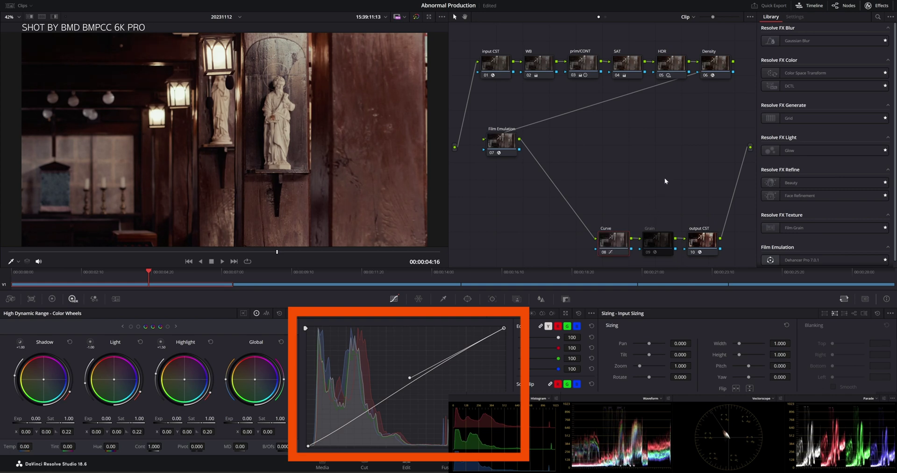
click(660, 240)
key(ctrl+d)
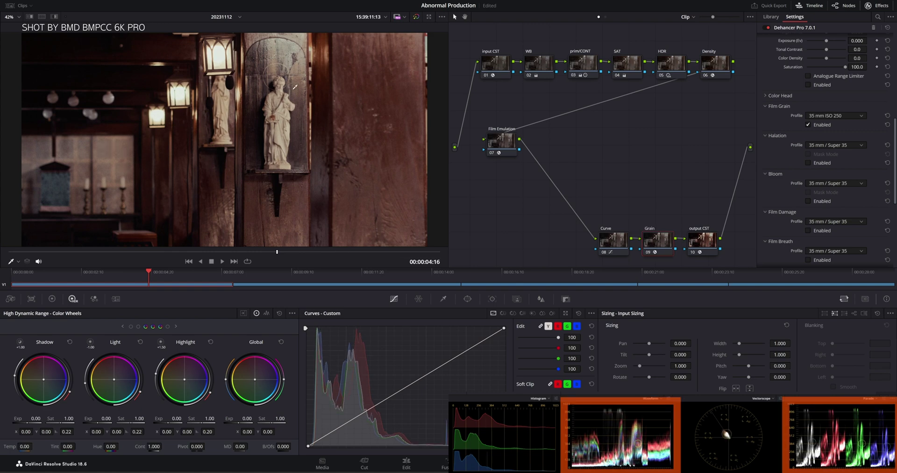
- Compare the image with and without film grain by repeatedly disabling and enabling the Grain node
key(ctrl+d)
key(ctrl+d)
key(ctrl+d)
key(ctrl+d)
key(ctrl+d)
key(ctrl+d)
key(ctrl+d)
key(ctrl+d)
key(ctrl+d)
key(ctrl+d)
key(ctrl+d)
key(ctrl+d)
key(ctrl+d)
key(ctrl+d)
key(ctrl+d)
key(ctrl+d)
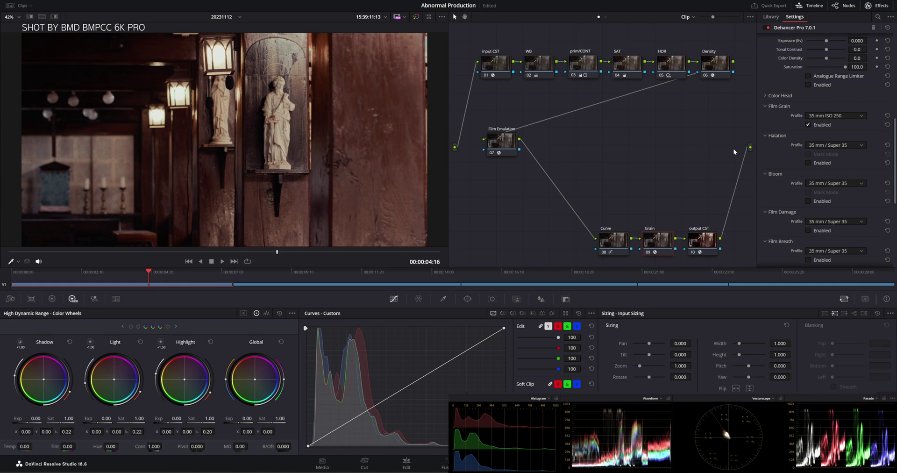
- Review the Grain node's Dehancer settings and toggle the node again to check its effect on the image
scroll(800, 151, up, 5)
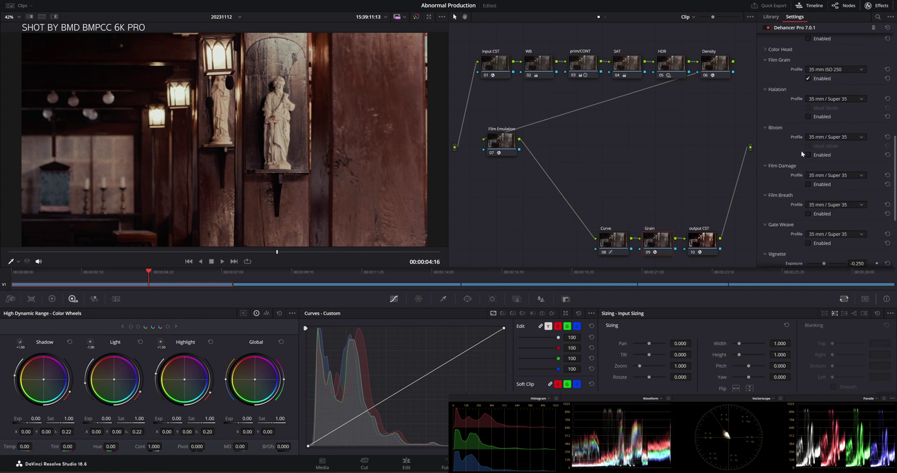
scroll(801, 151, up, 6)
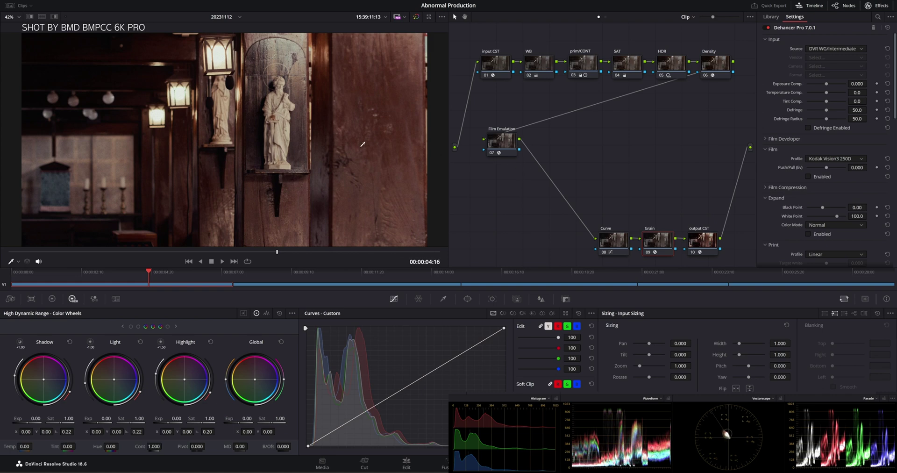
key(ctrl+d)
key(ctrl+d)
key(ctrl+d)
key(ctrl+d)
key(ctrl+d)
key(ctrl+d)
key(ctrl+d)
key(ctrl+d)
key(ctrl+d)
key(ctrl+d)
- Move to the next clip at 00:00:09:05 and enable its input CST, output CST, WB and print/CONT nodes
click(290, 270)
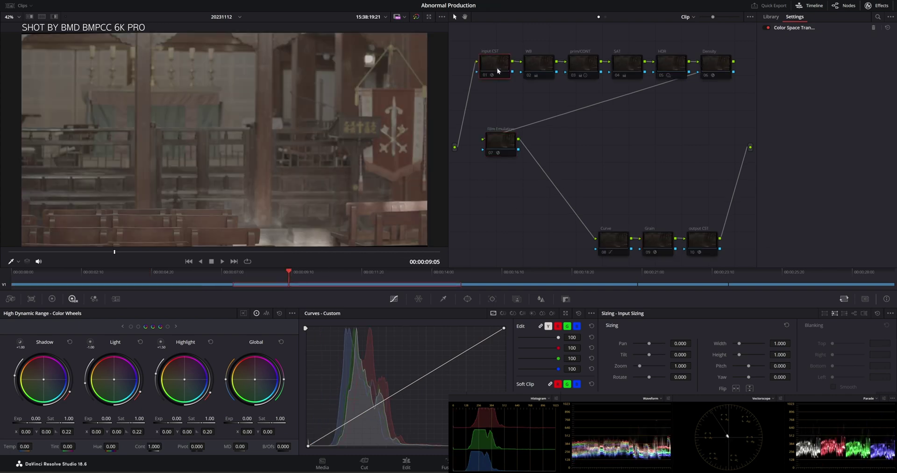
click(497, 67)
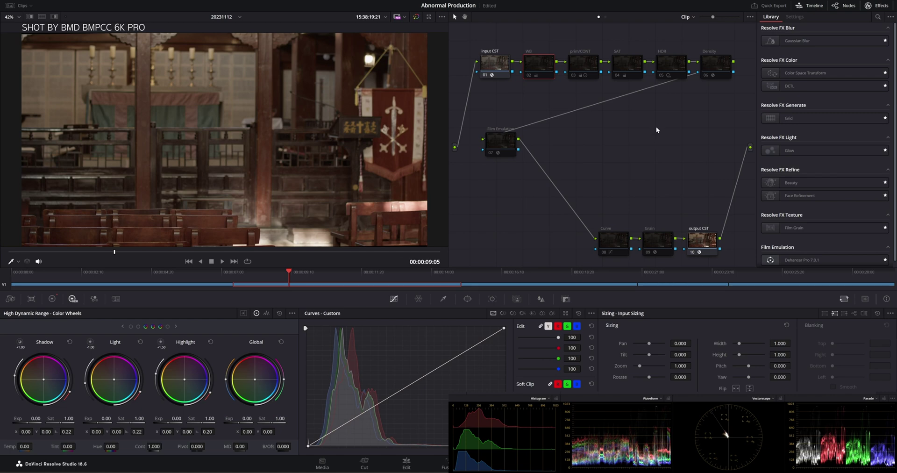
click(583, 64)
- Enable the SAT, HDR and Density nodes on the church interior clip
click(629, 64)
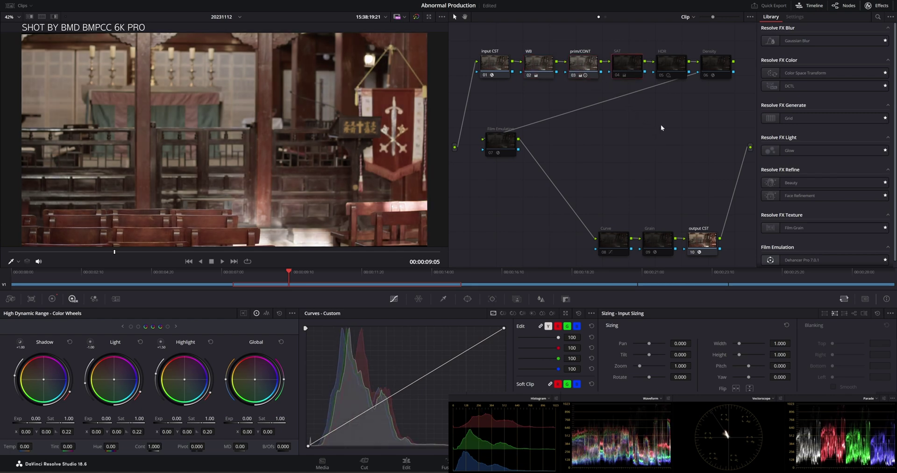
click(672, 72)
key(ctrl+d)
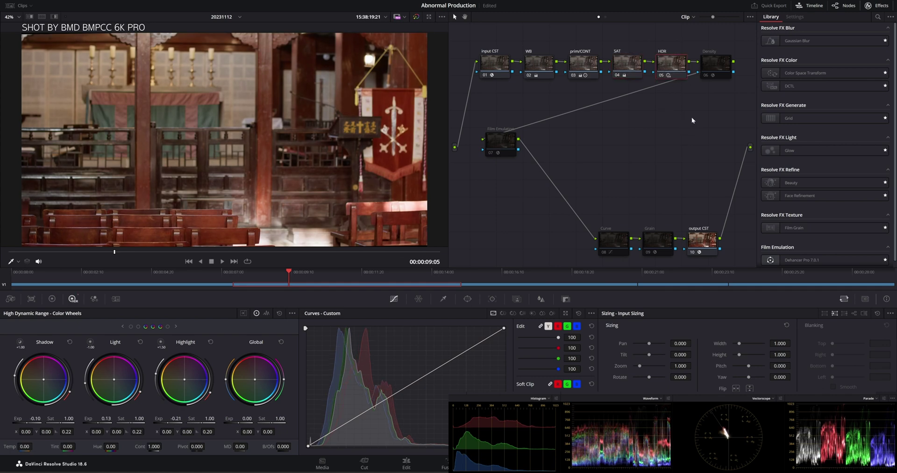
click(717, 69)
key(ctrl+d)
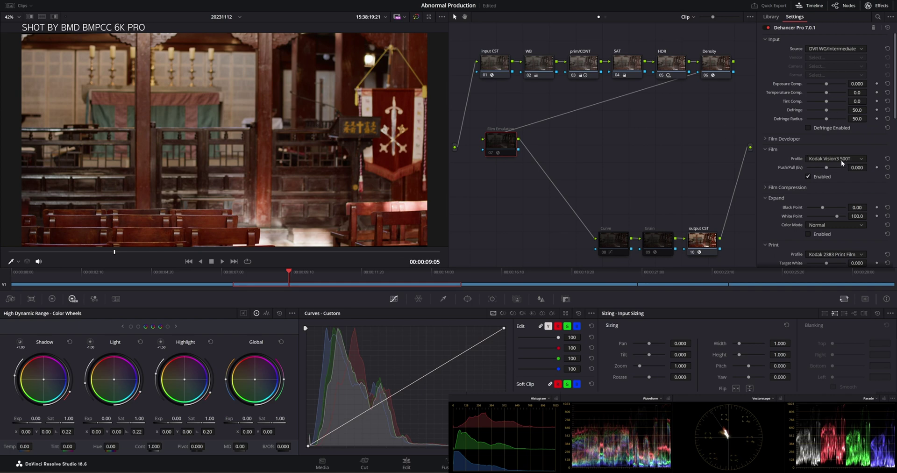
- Move the playhead to 00:00:10:28 within the clip and enable the Film Emulation node
scroll(794, 145, down, 1)
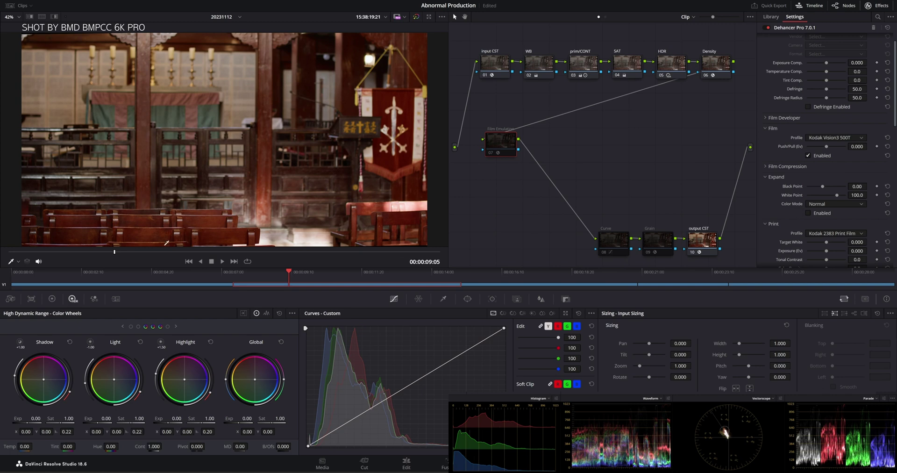
drag(161, 253, 216, 255)
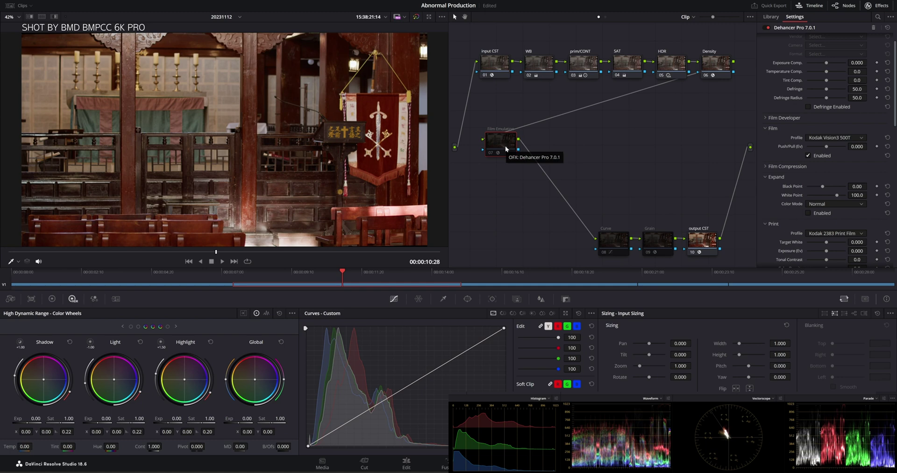
key(ctrl+d)
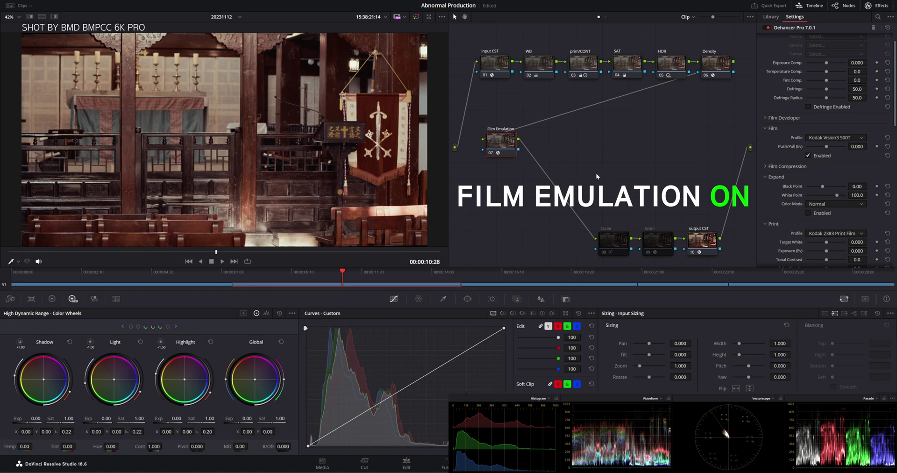
- Switch the Kodak Vision3 500T film profile off and on to compare, and enable the Kodak 2383 Print Film profile
click(808, 156)
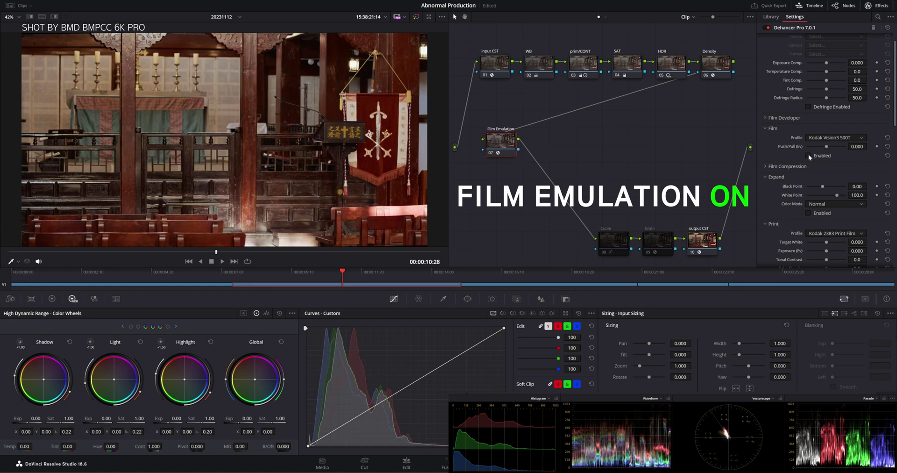
click(809, 156)
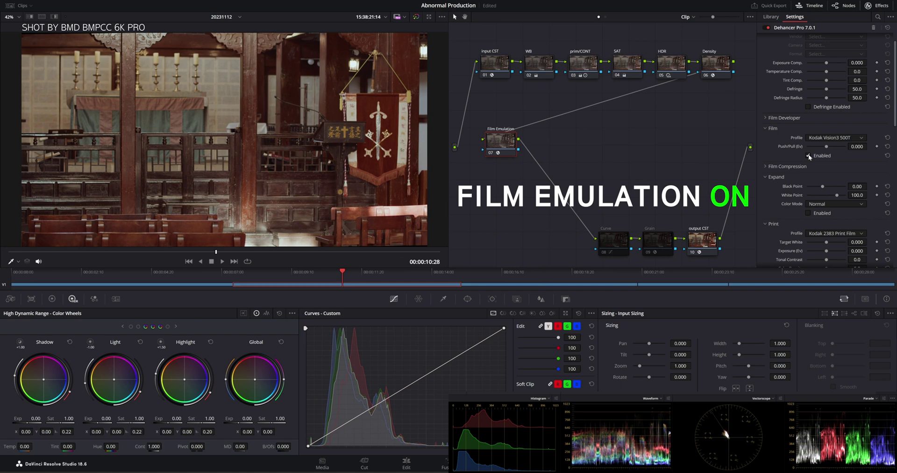
scroll(809, 157, down, 3)
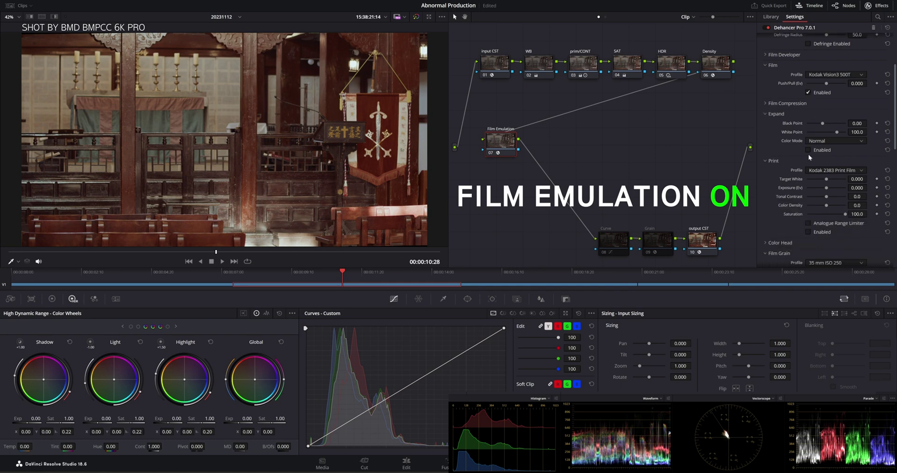
click(808, 233)
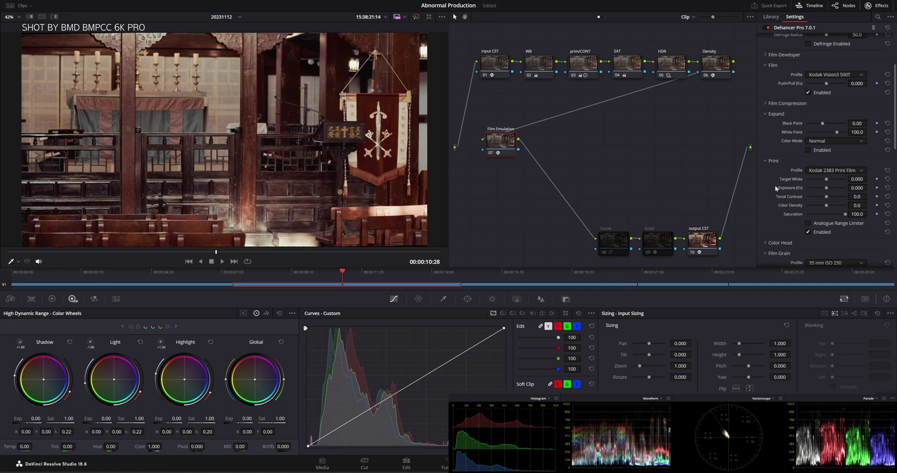
- Enable the clip's Curve and Grain nodes, and view the Density node's Film Density settings
click(615, 240)
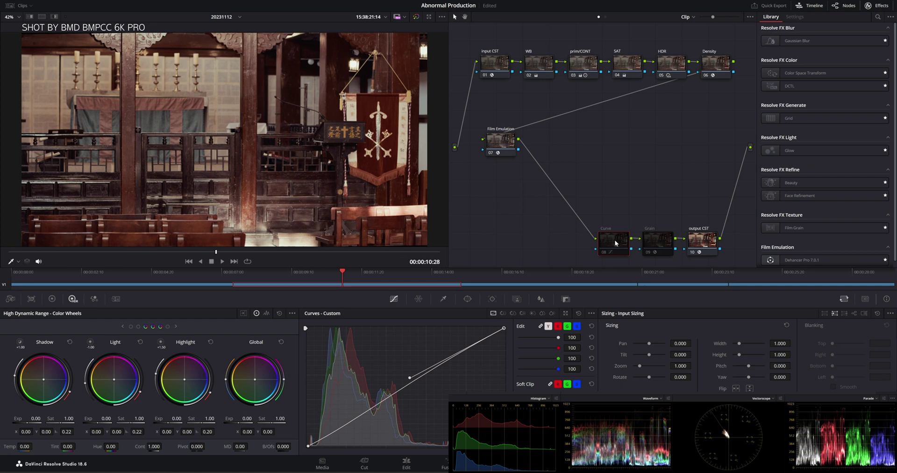
click(672, 238)
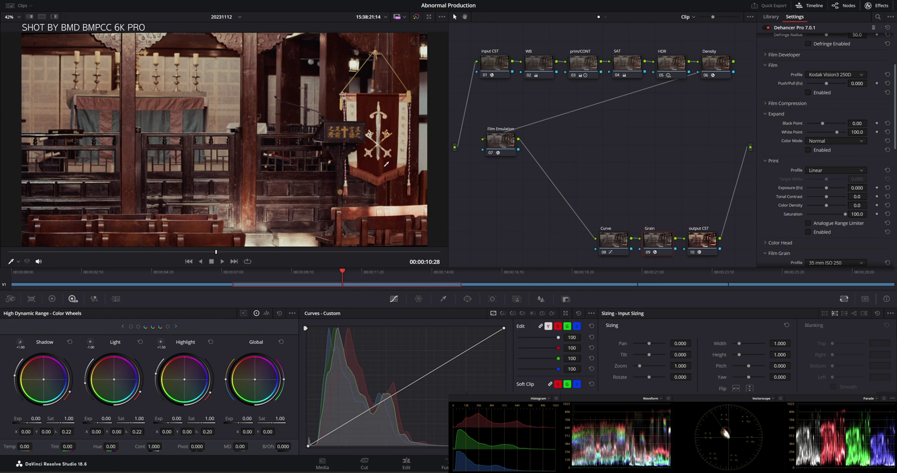
click(715, 63)
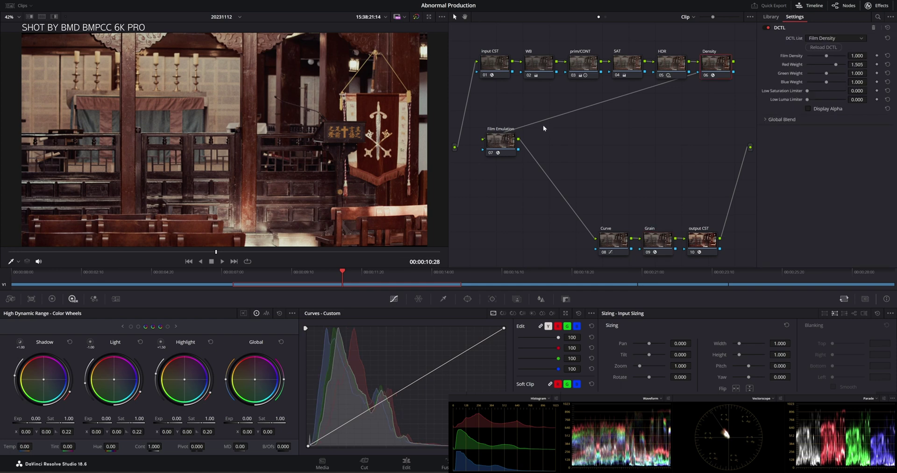
- Toggle the Film Emulation node on the church interior clip to compare its colours and highlights
click(498, 138)
key(ctrl+d)
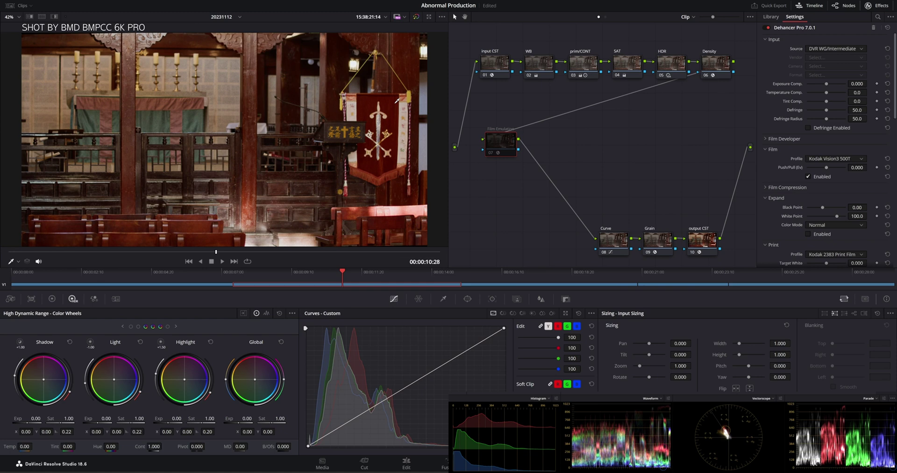
key(ctrl+d)
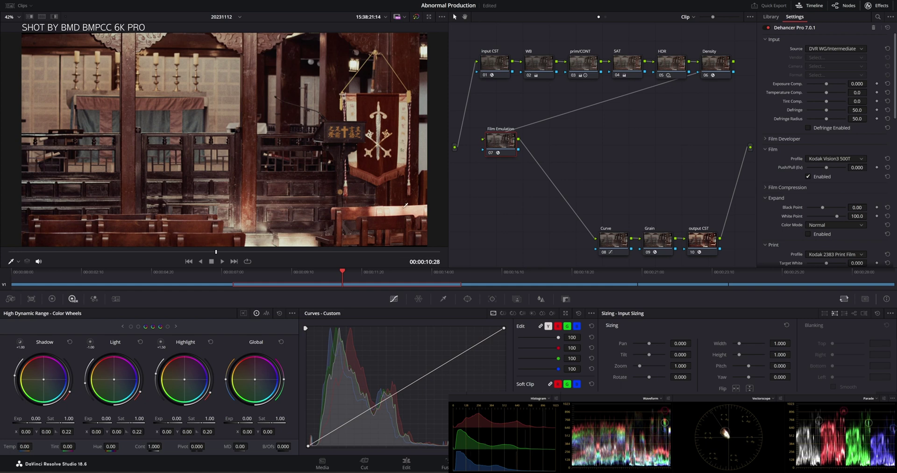
key(ctrl+d)
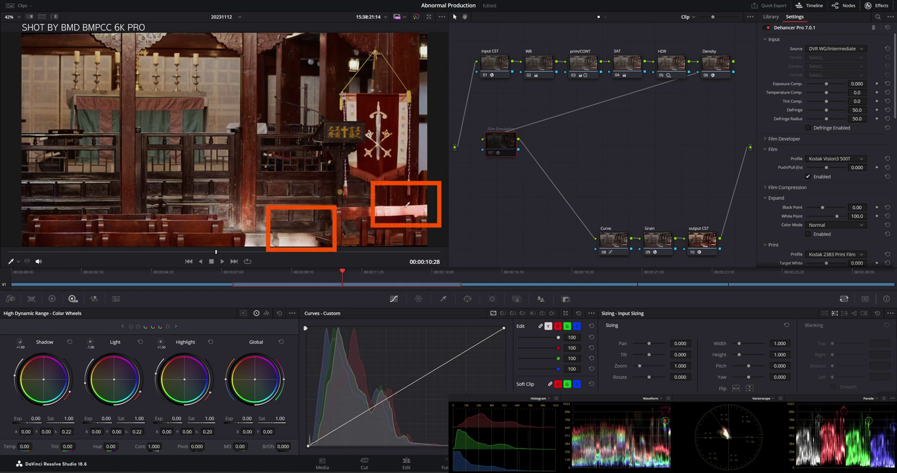
key(ctrl+d)
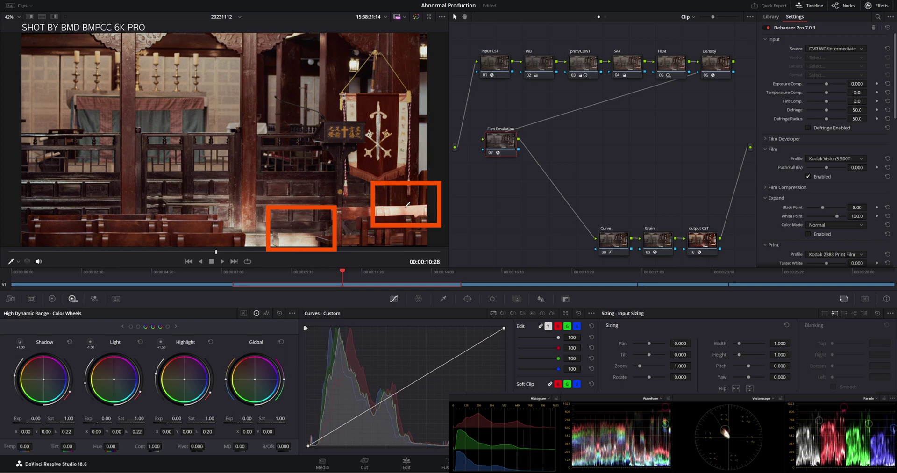
key(ctrl+d)
key(ctrl+d)
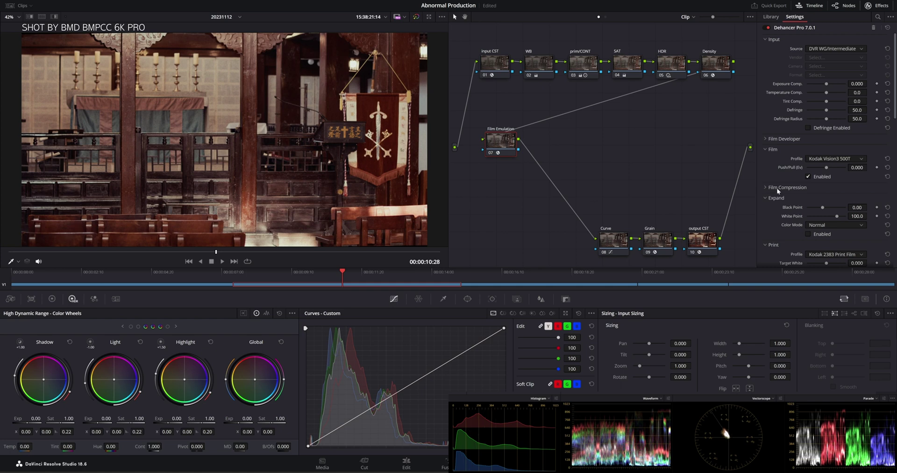
- Set Dehancer's output Total Impact to 36.7 on the Film Emulation node to soften the film look
scroll(778, 191, down, 10)
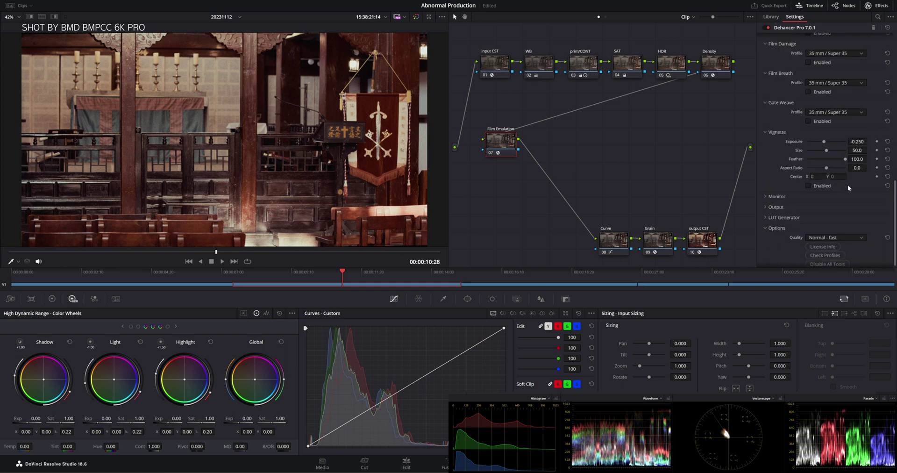
scroll(836, 196, down, 1)
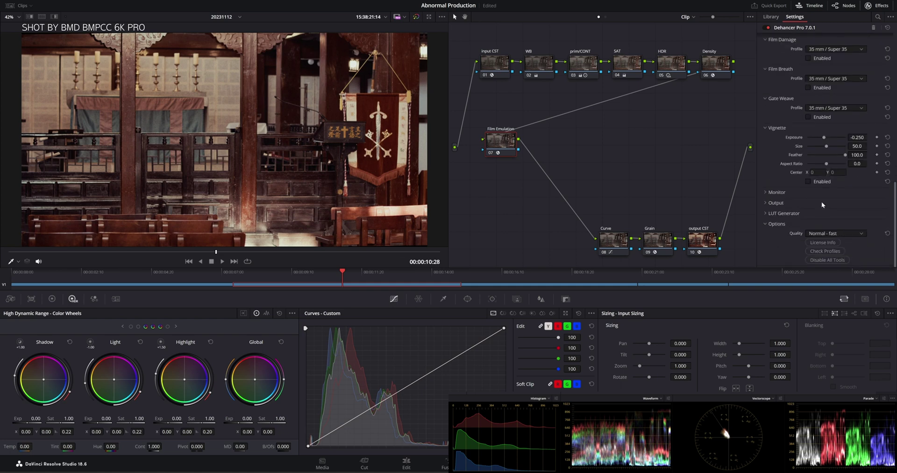
click(766, 203)
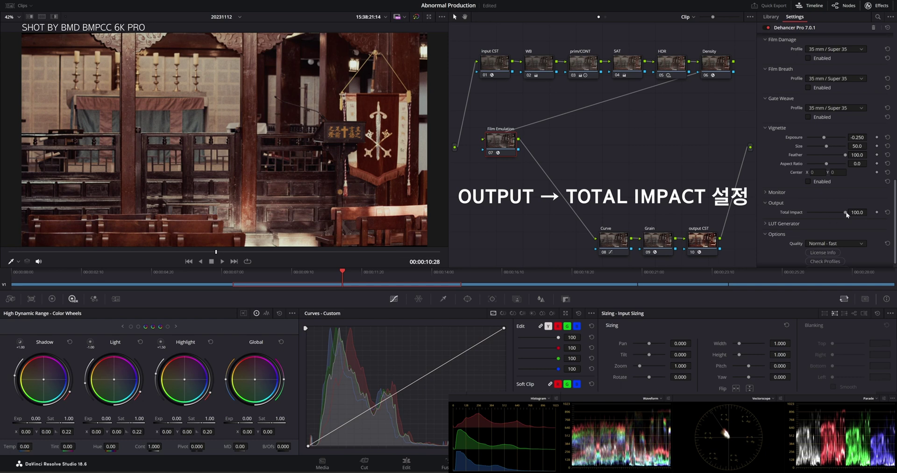
drag(847, 214, 820, 213)
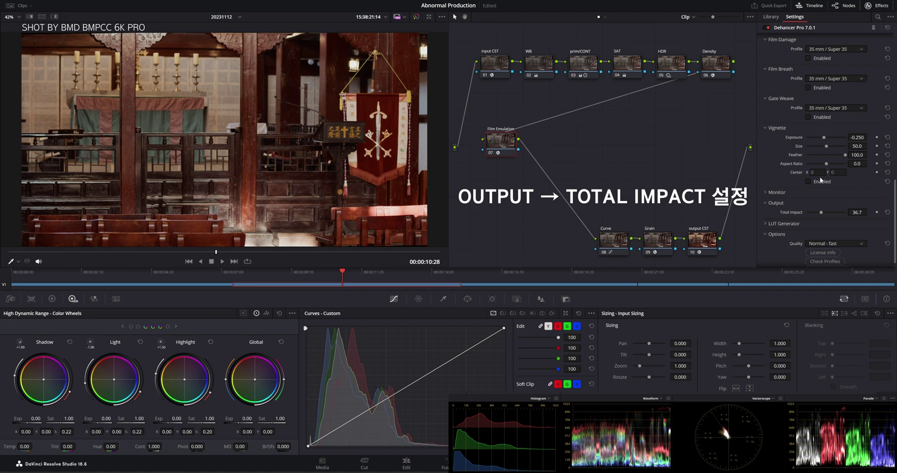
- Look through the Film Emulation node's Dehancer settings, from the input and film profile to the vignette
scroll(821, 178, up, 10)
scroll(815, 183, up, 4)
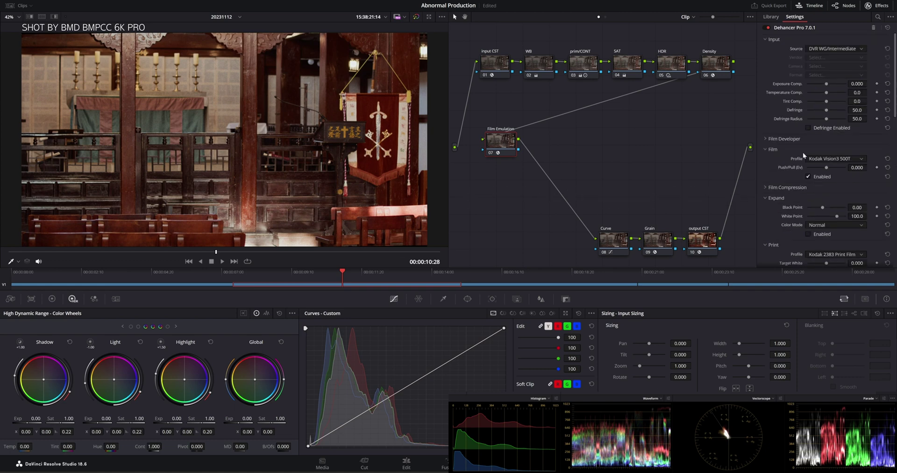
scroll(802, 152, down, 3)
scroll(802, 152, down, 5)
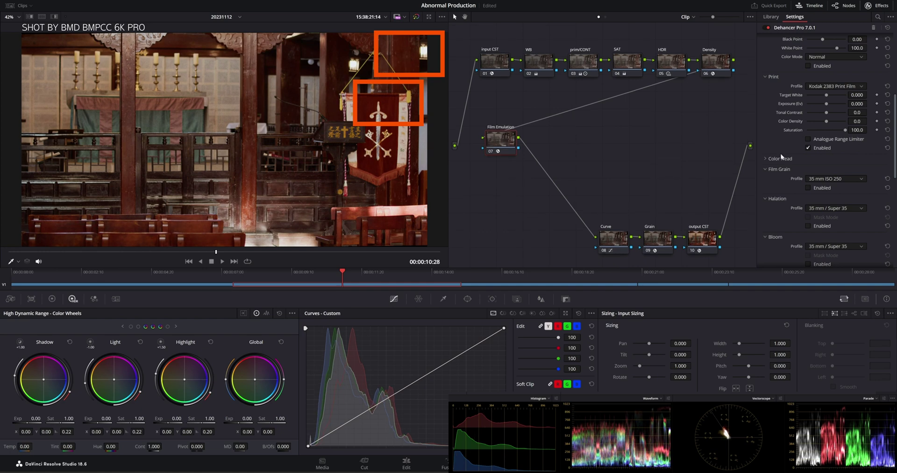
scroll(789, 154, down, 6)
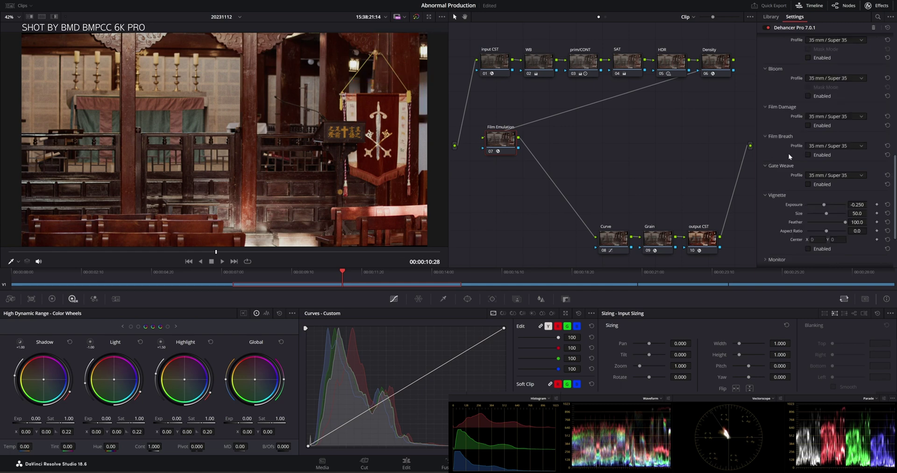
- Review the Film Emulation node's Dehancer settings from the output section back to the input source
scroll(789, 153, down, 3)
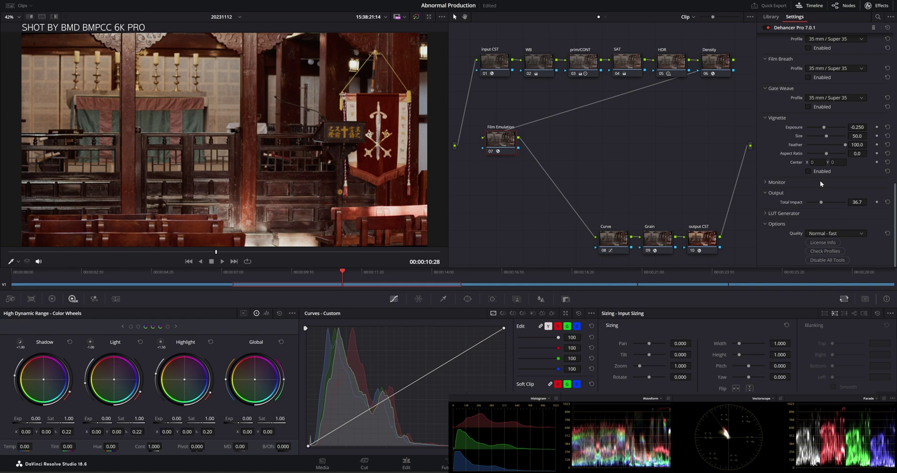
scroll(803, 183, up, 7)
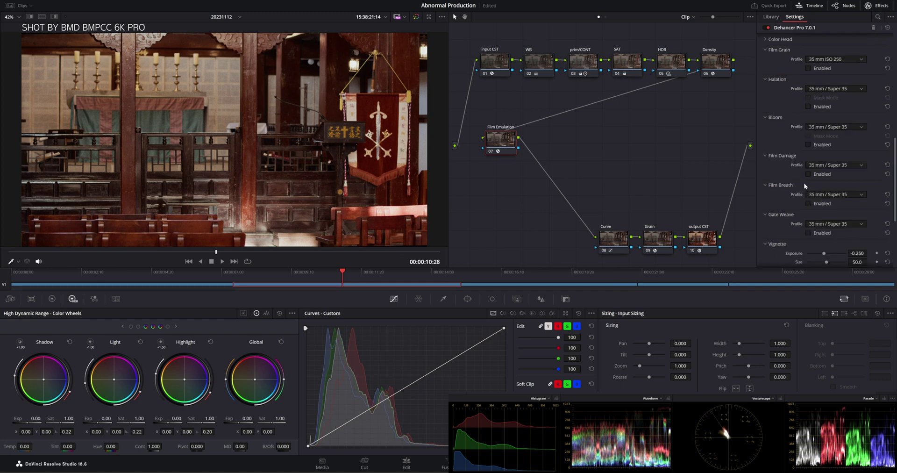
scroll(803, 183, up, 4)
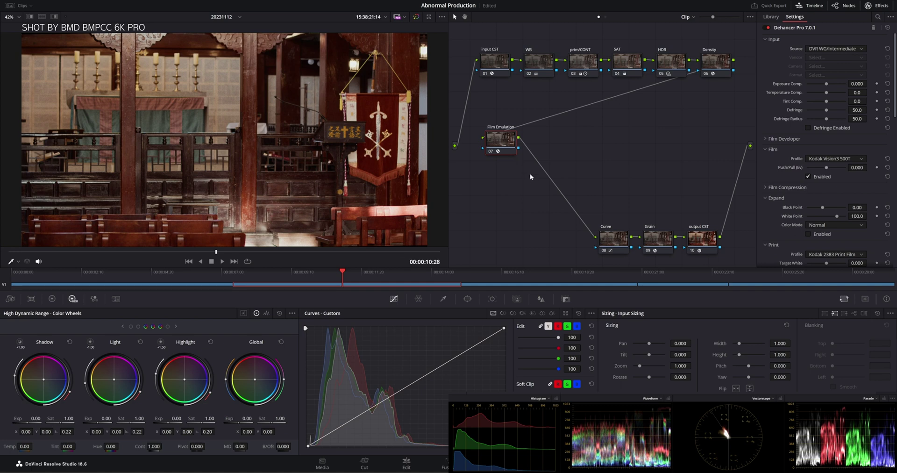
- Go to the chandelier clip, select its Film Emulation node, and examine the bulbs and bright windows in the image
click(504, 272)
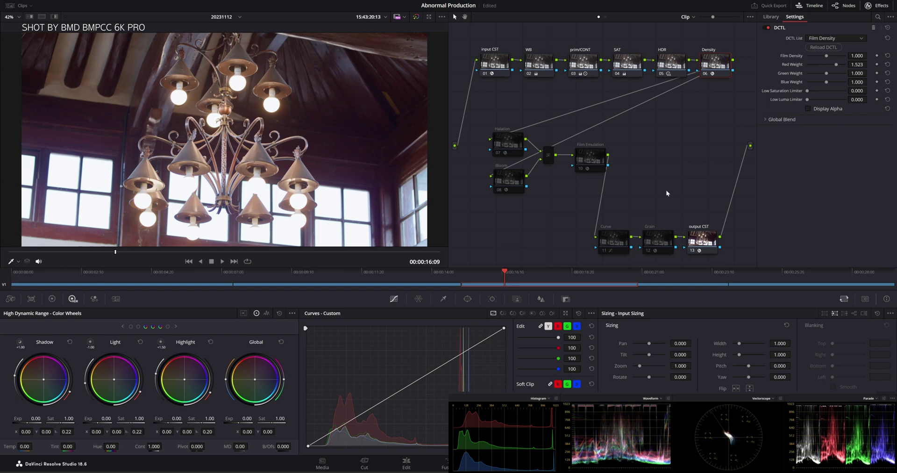
click(594, 159)
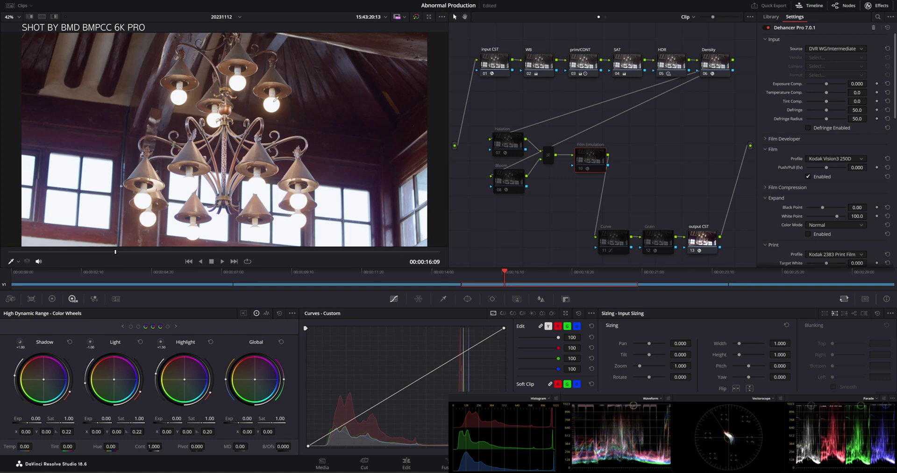
click(234, 113)
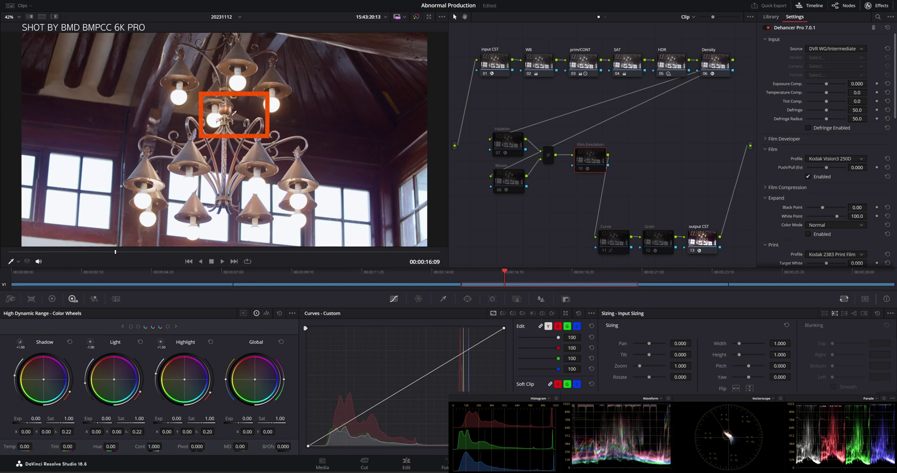
click(198, 229)
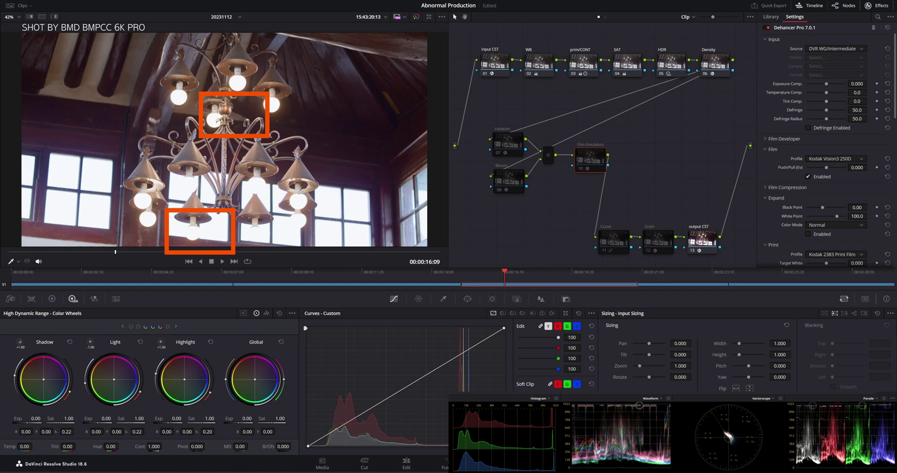
click(359, 204)
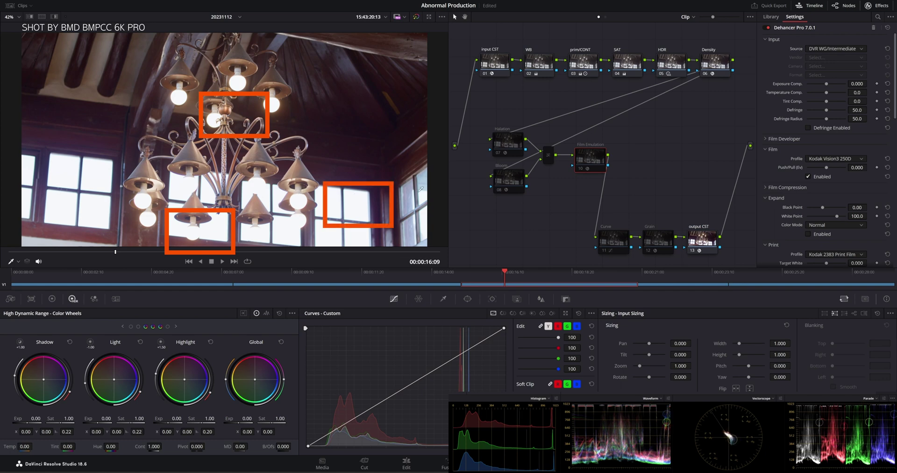
click(184, 178)
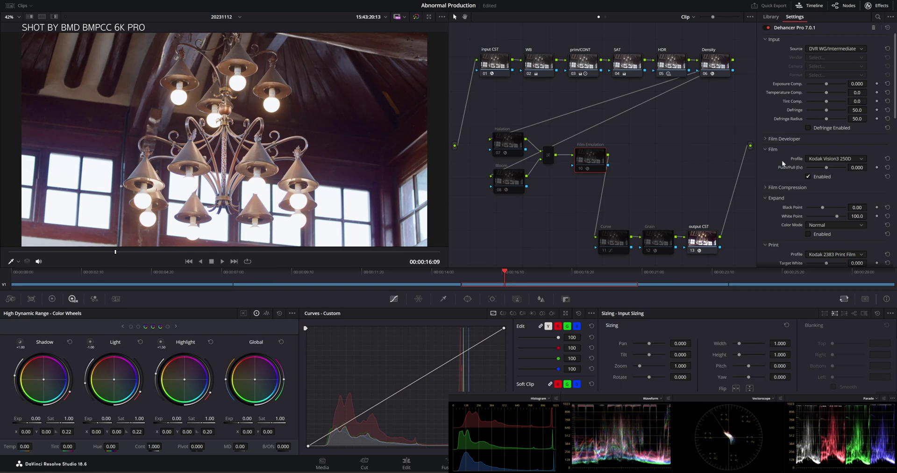
- Enable the chandelier clip's Film Emulation node, comparing the image with and without the Kodak 2383 print and the node itself
scroll(782, 162, down, 3)
scroll(800, 171, down, 1)
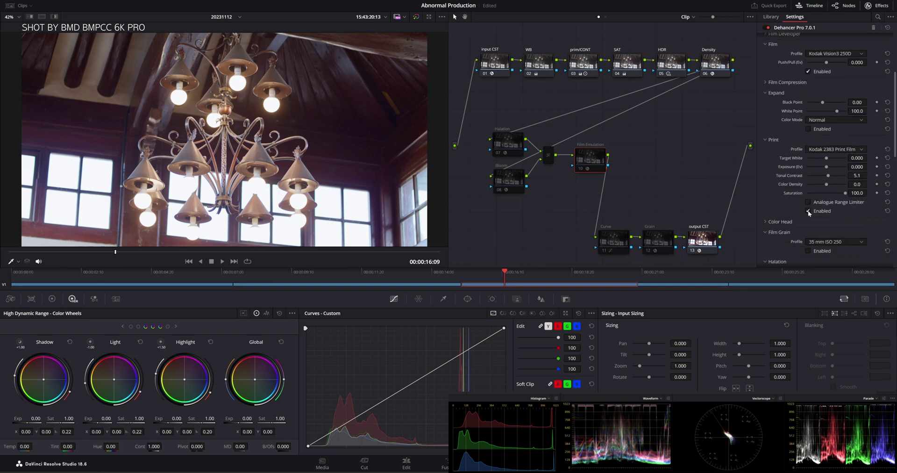
click(807, 211)
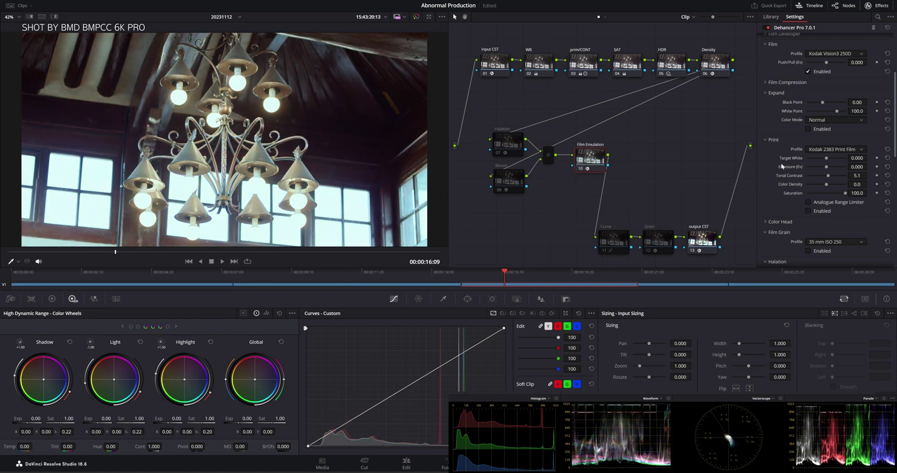
click(806, 211)
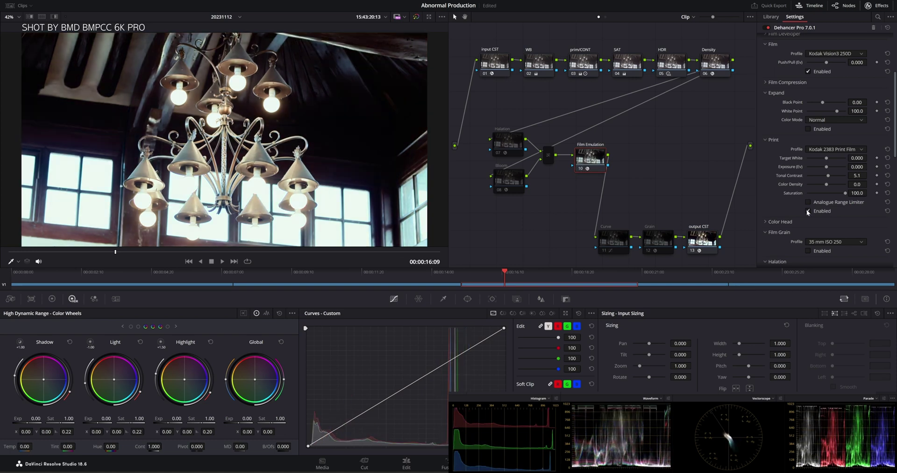
key(ctrl+d)
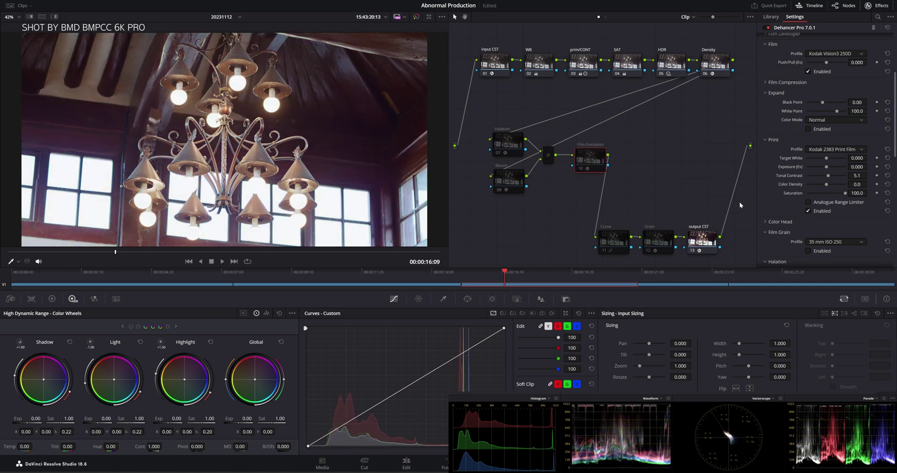
key(ctrl+d)
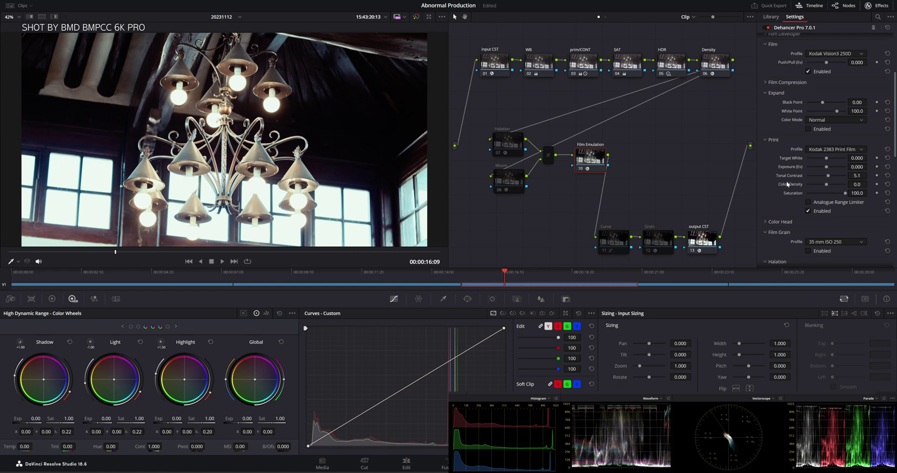
- Set Dehancer's output Total Impact to 16.5 on the chandelier clip's Film Emulation node
scroll(785, 181, down, 2)
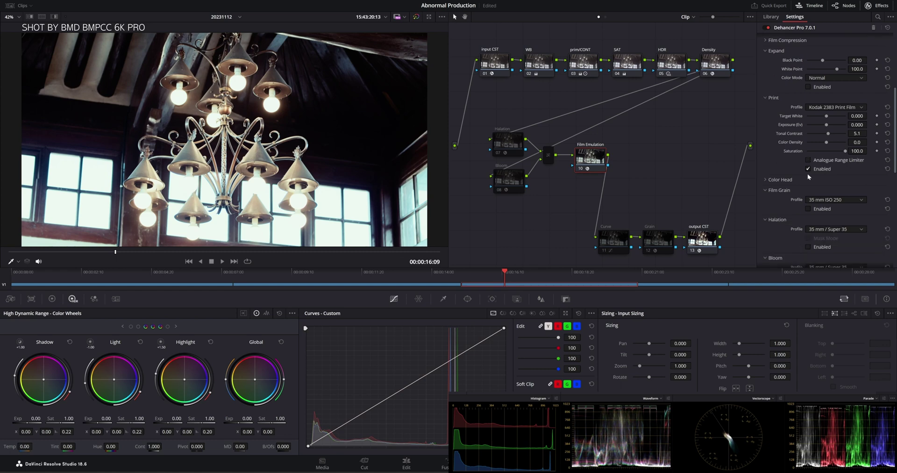
scroll(807, 173, down, 10)
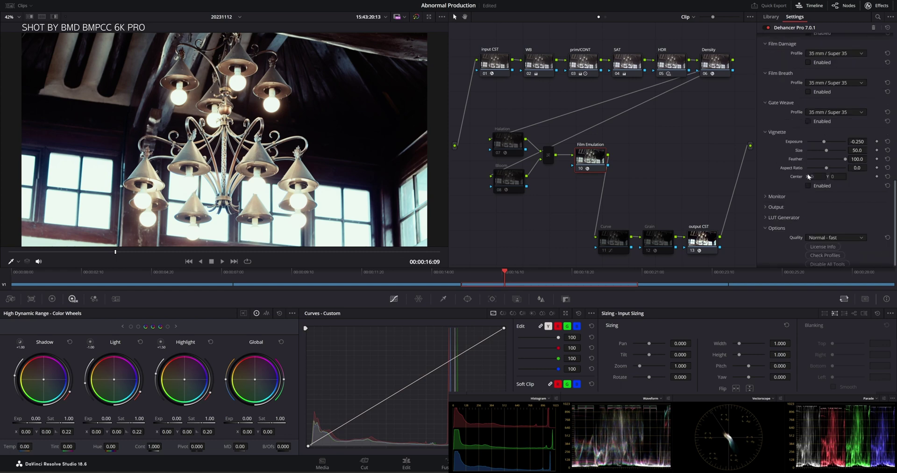
scroll(808, 175, down, 1)
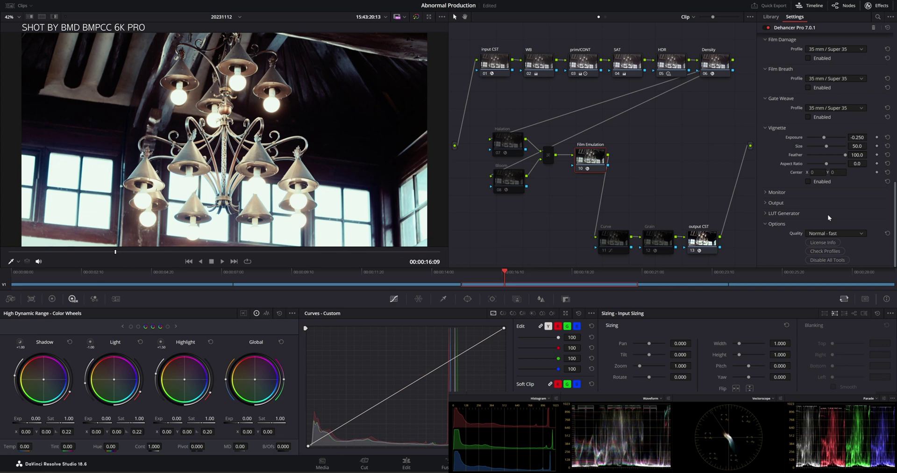
click(768, 204)
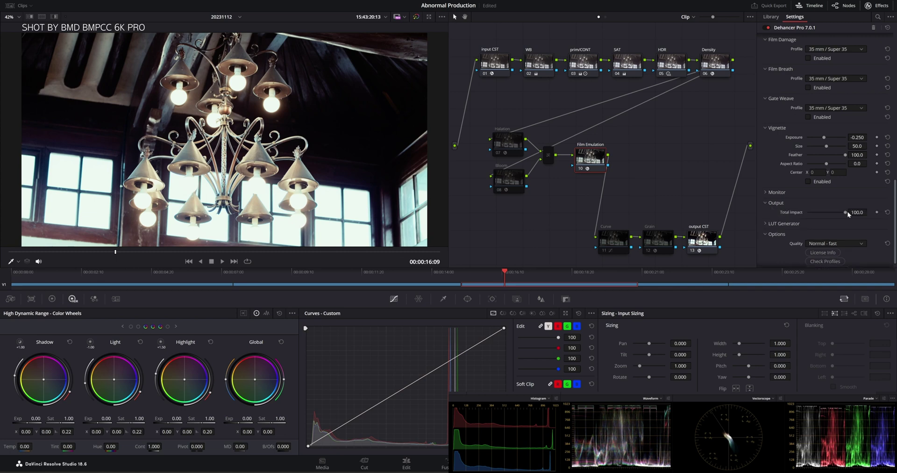
drag(848, 213, 822, 211)
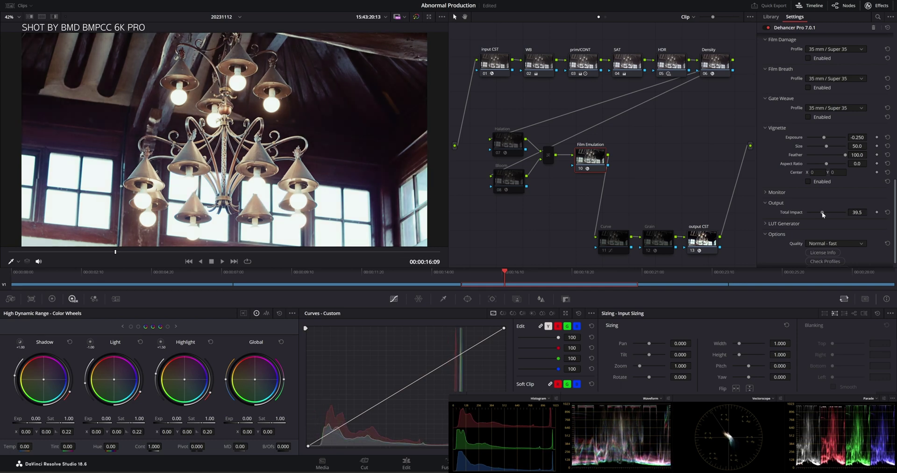
drag(822, 213, 821, 213)
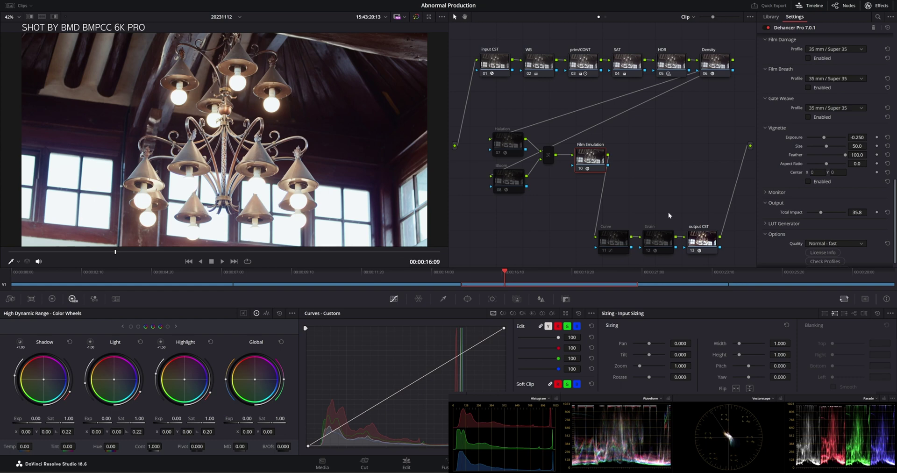
drag(820, 212, 813, 212)
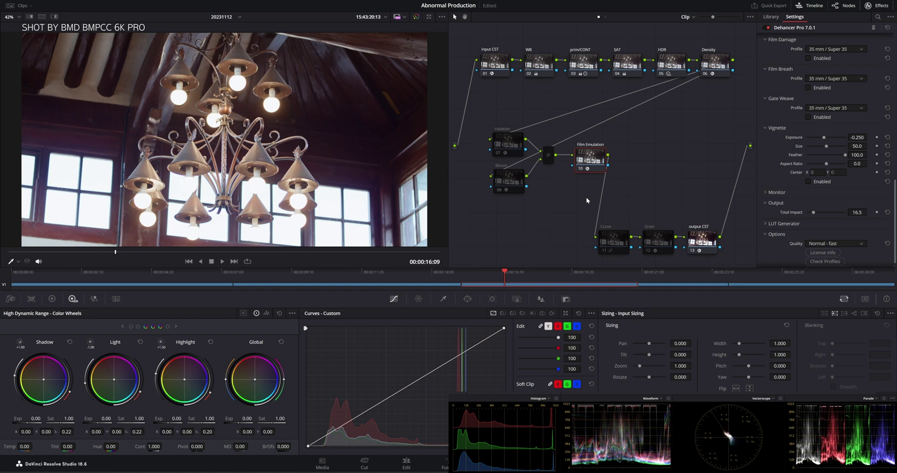
- Select the Halation node and consult the Dehancer website's article on node sequence in DaVinci Resolve
drag(483, 136, 547, 207)
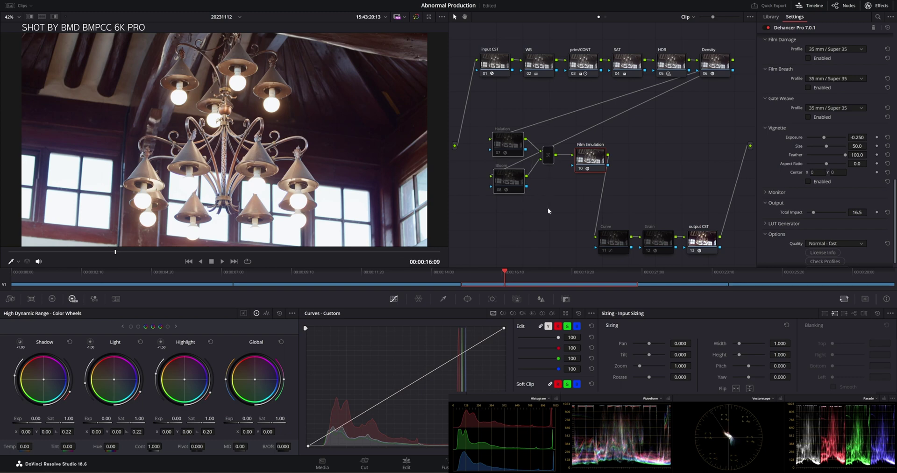
click(503, 143)
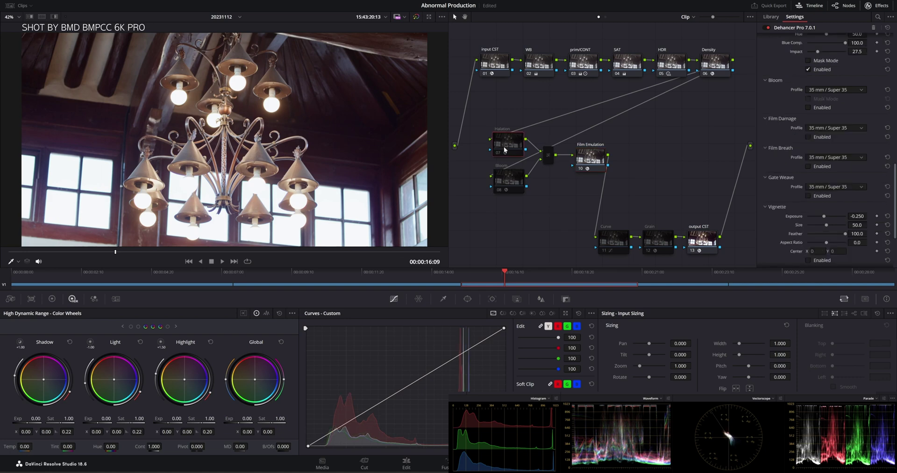
key(alt+shift+apostrophe)
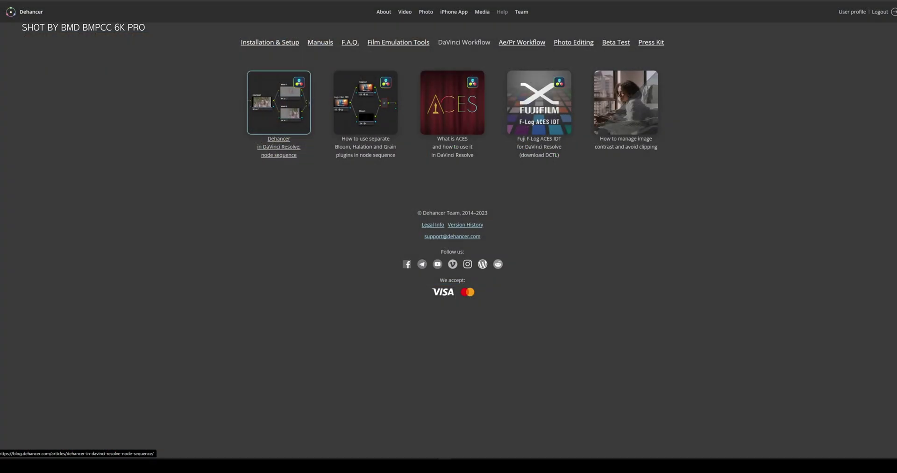
click(279, 102)
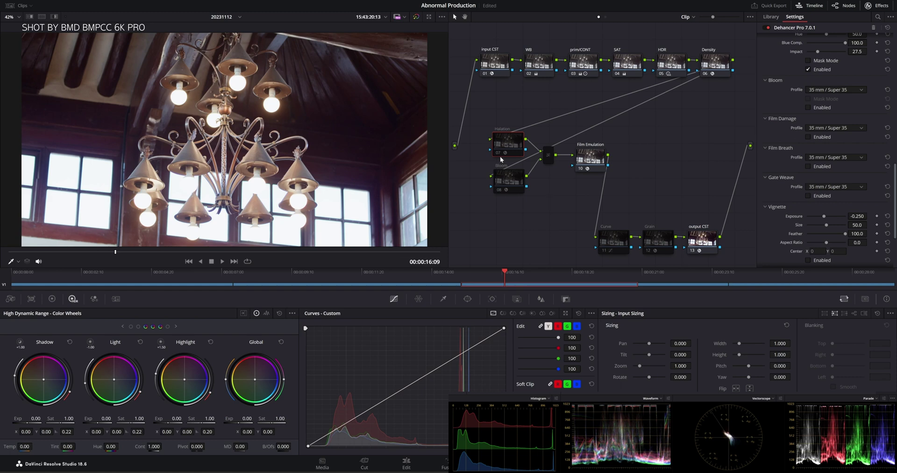
- Examine the Dehancer settings on the Halation and Bloom nodes and the options of the layer mixer joining them
drag(490, 114, 562, 206)
click(500, 139)
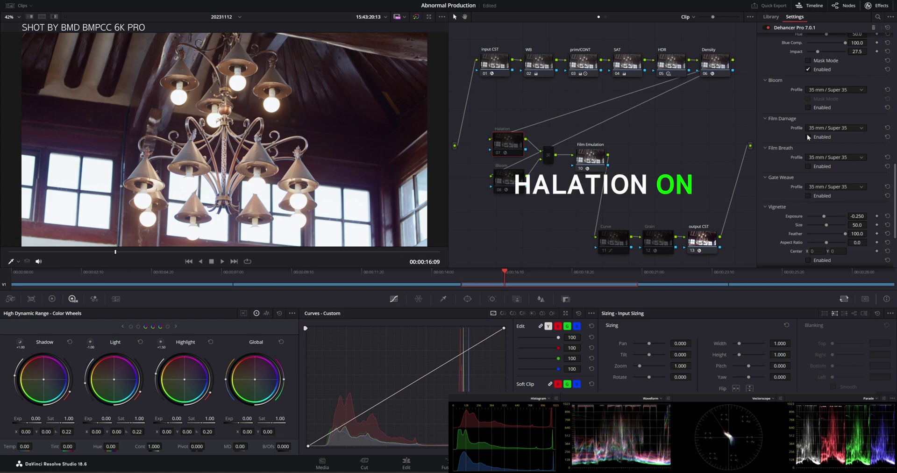
scroll(806, 133, up, 5)
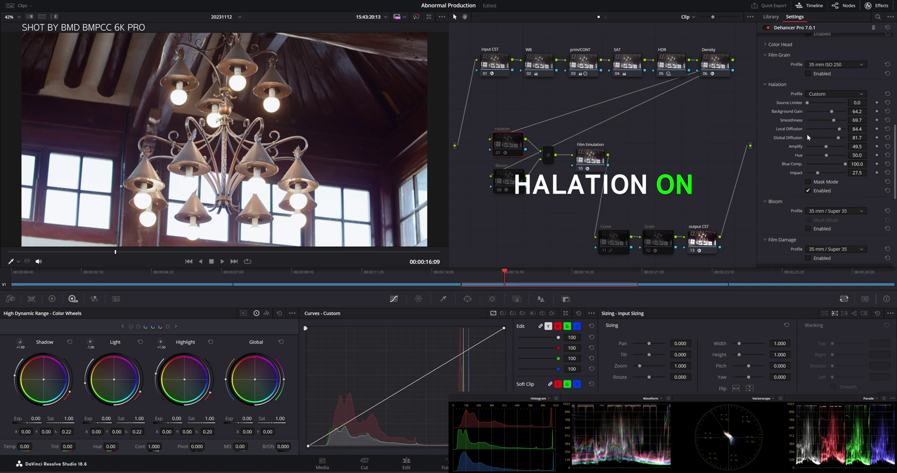
click(508, 183)
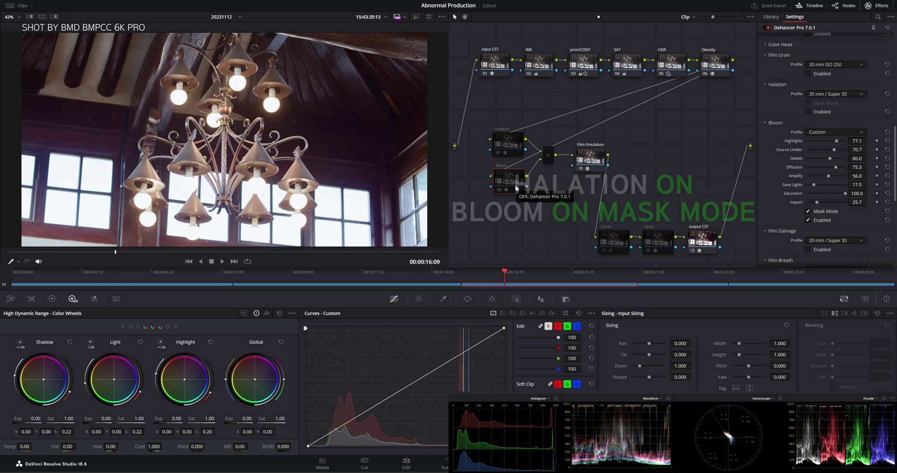
click(550, 162)
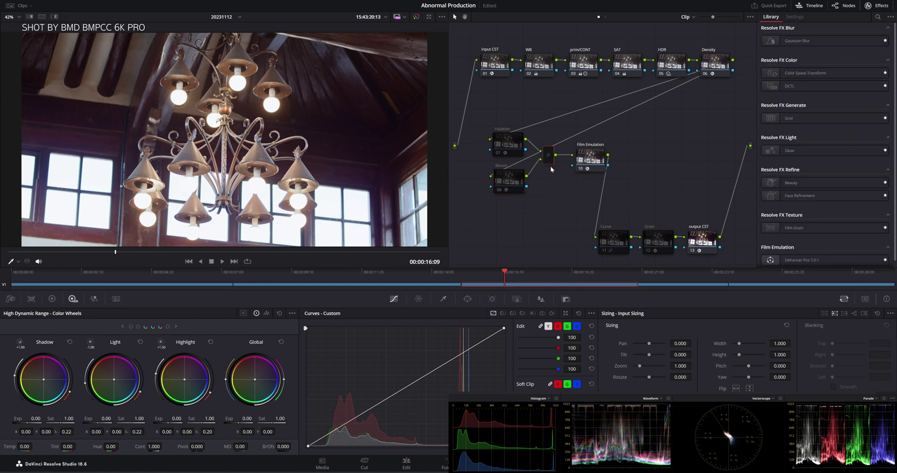
right_click(551, 156)
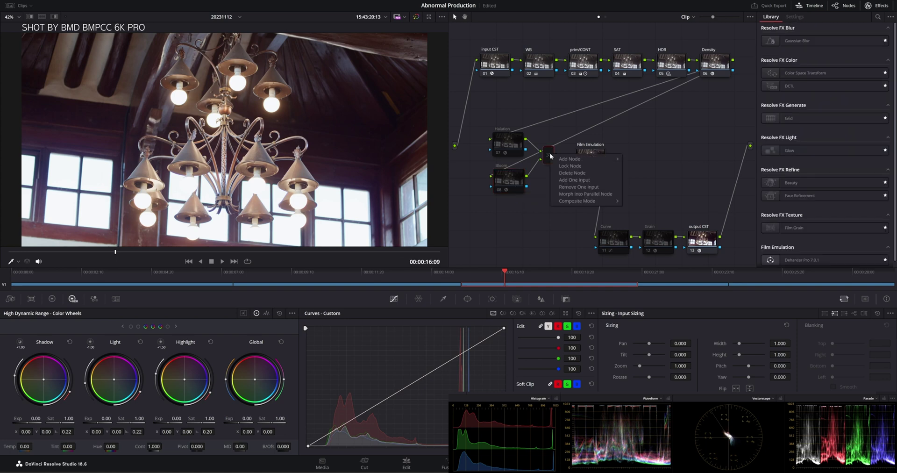
- Try adding a parallel node to Film Emulation, look at its mixer's morph options, and undo the addition
click(598, 161)
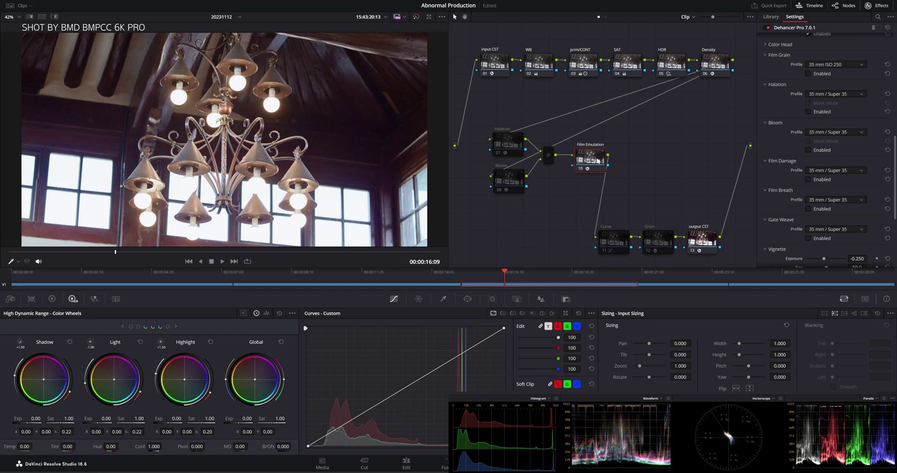
key(alt+l)
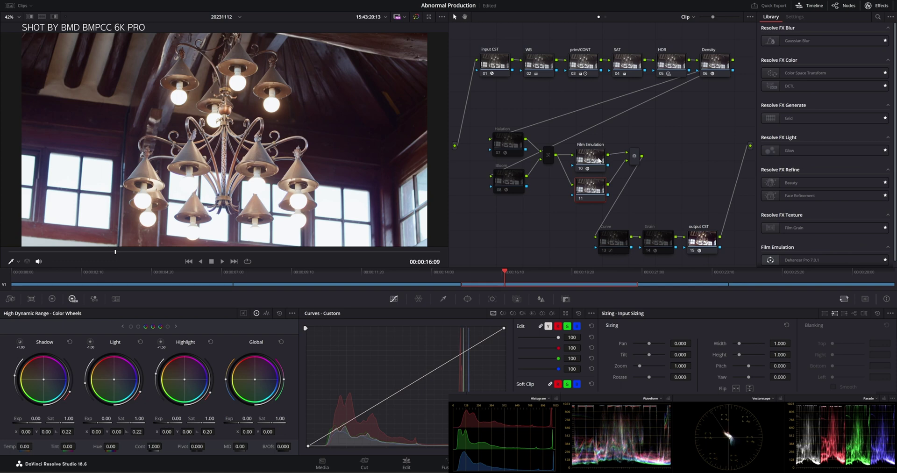
right_click(633, 156)
click(632, 159)
right_click(634, 157)
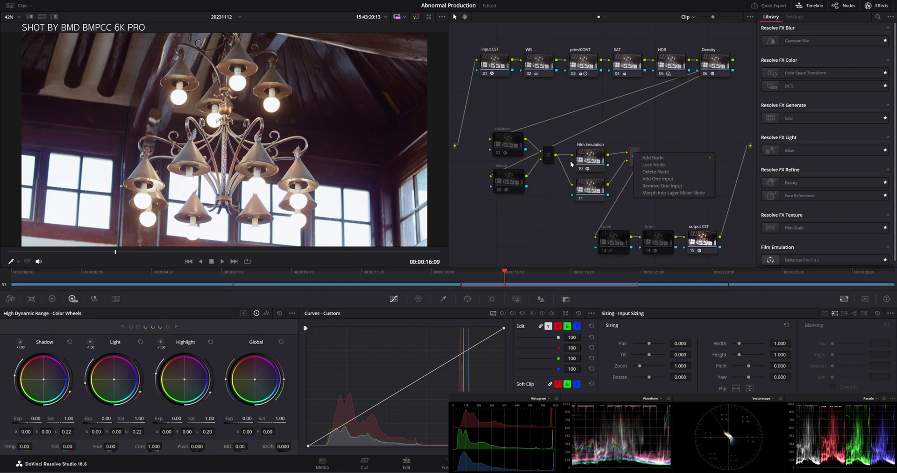
click(590, 157)
key(ctrl+z)
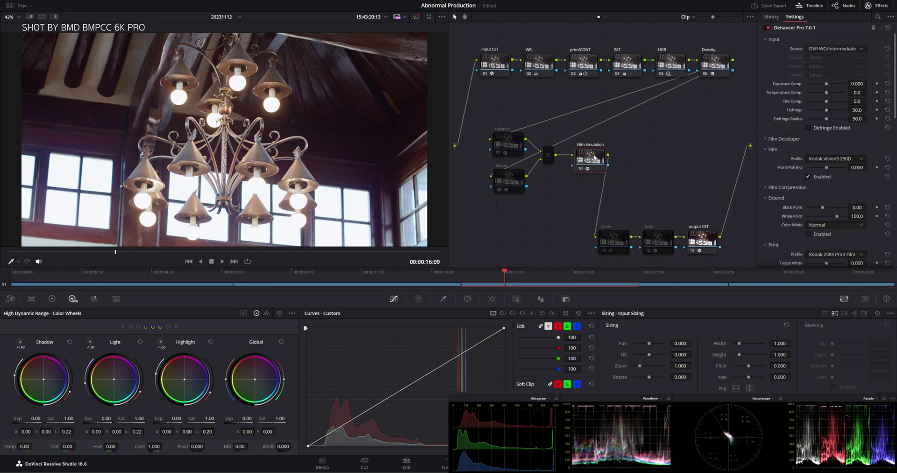
- Examine the layer mixer's morph and composite mode options along with the settings of the Bloom, Halation and Density nodes
right_click(547, 155)
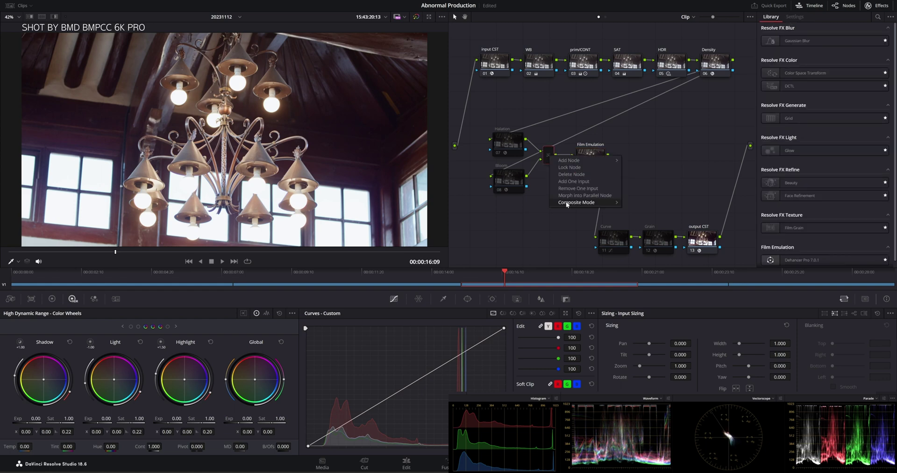
mouse_move(567, 202)
click(573, 196)
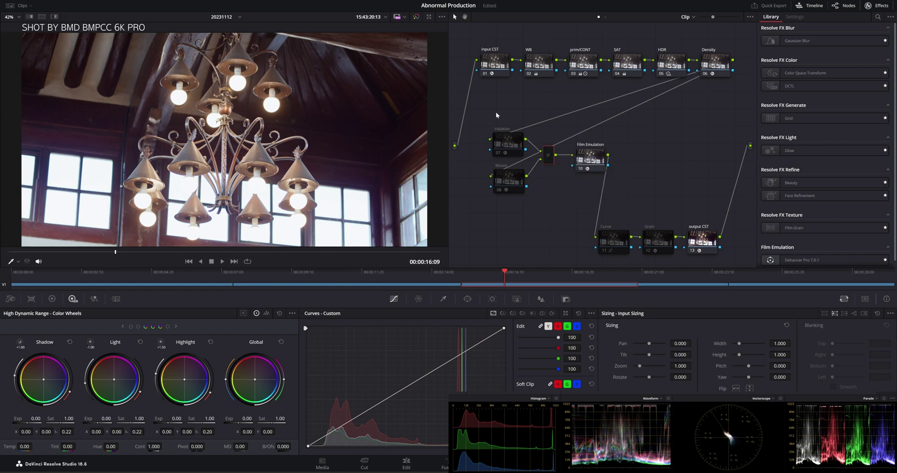
right_click(548, 160)
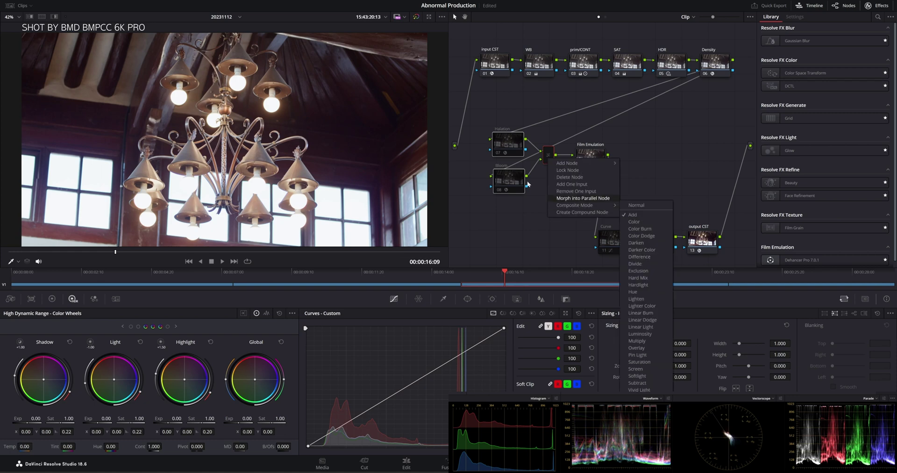
click(513, 182)
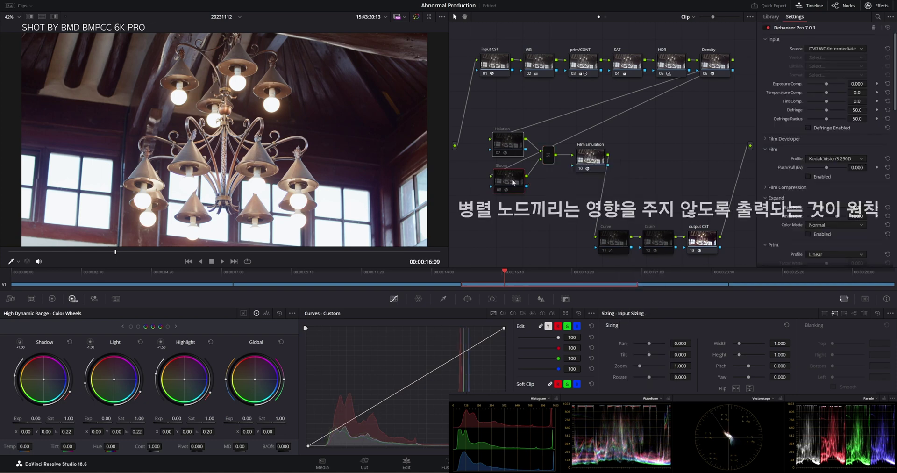
click(509, 149)
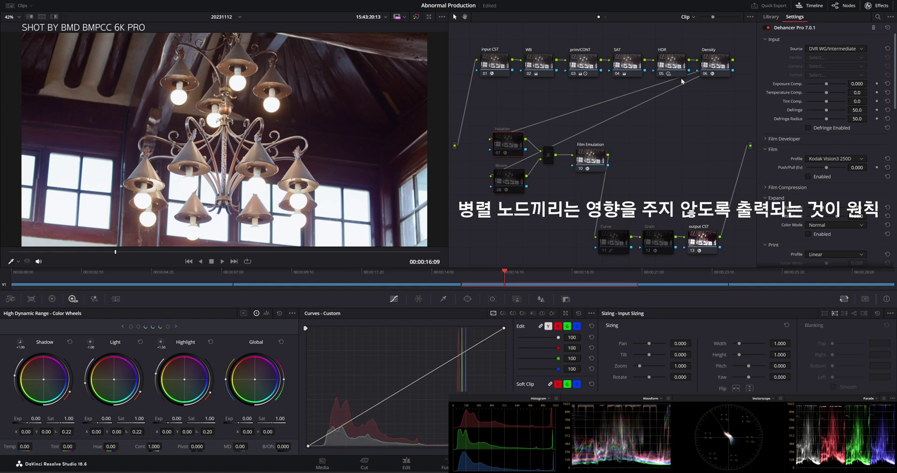
click(707, 68)
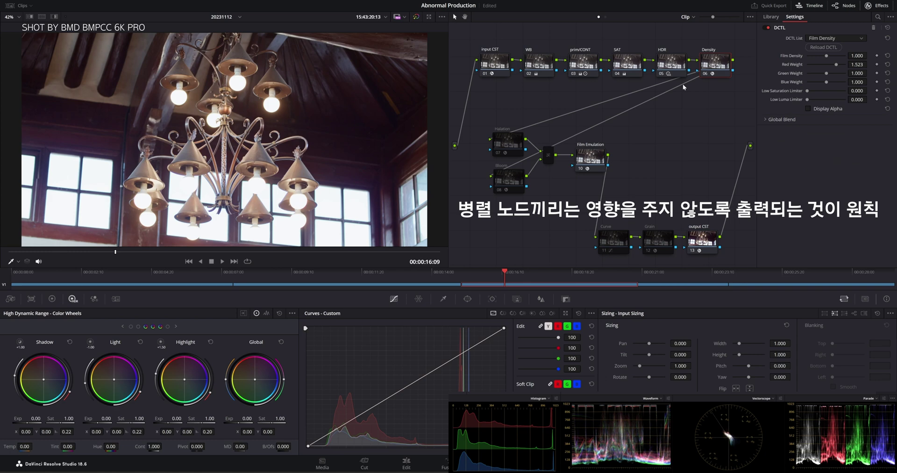
- Set the composite mode of the layer mixer joining Halation and Bloom to Add
click(548, 154)
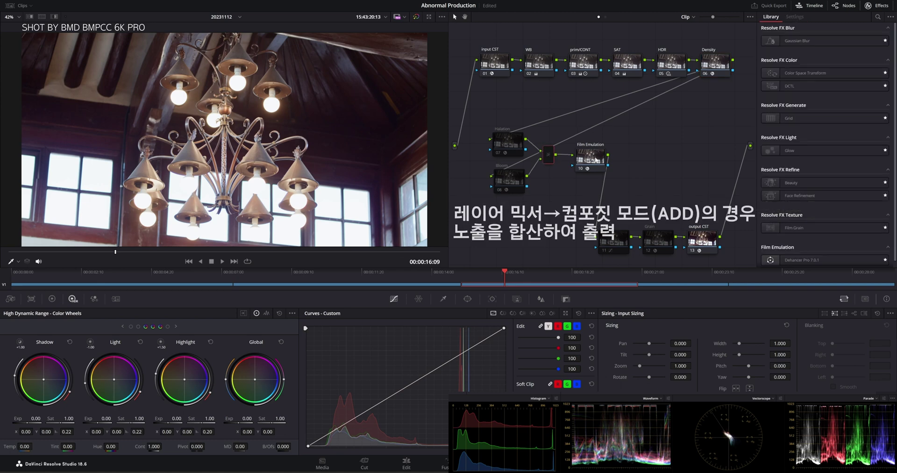
right_click(551, 157)
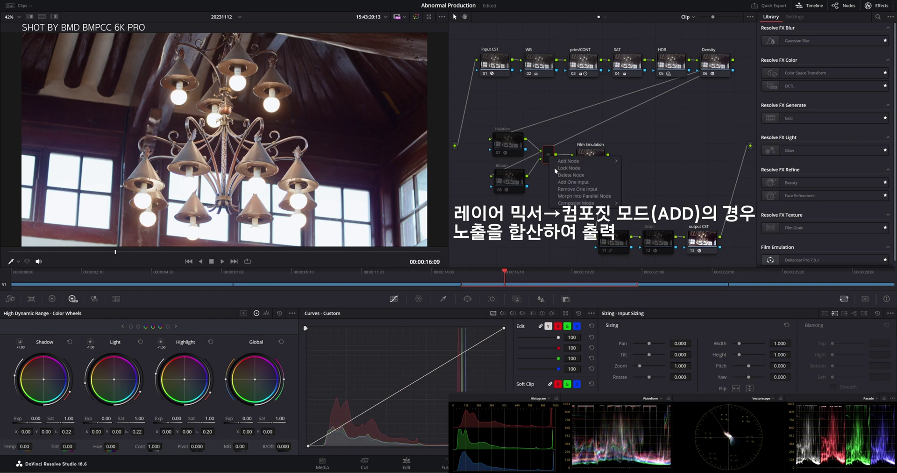
mouse_move(579, 202)
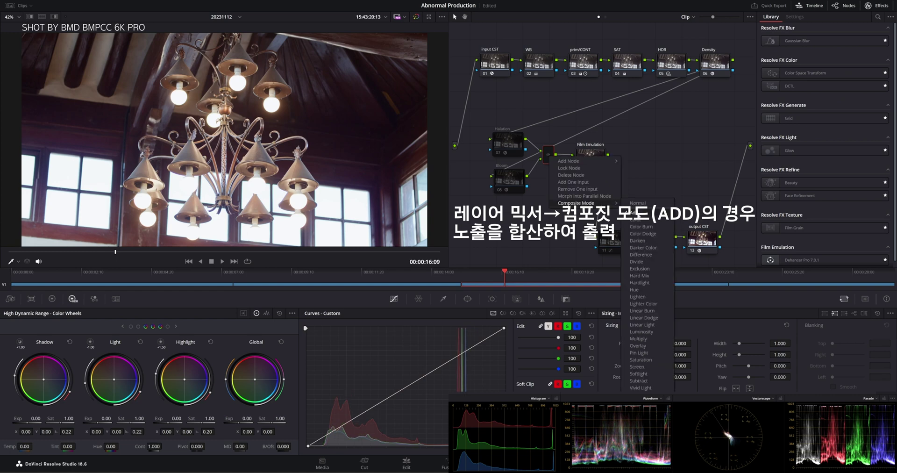
click(635, 212)
- Enable the Halation and Bloom nodes and turn on Mask Mode in Bloom's Dehancer settings
click(506, 142)
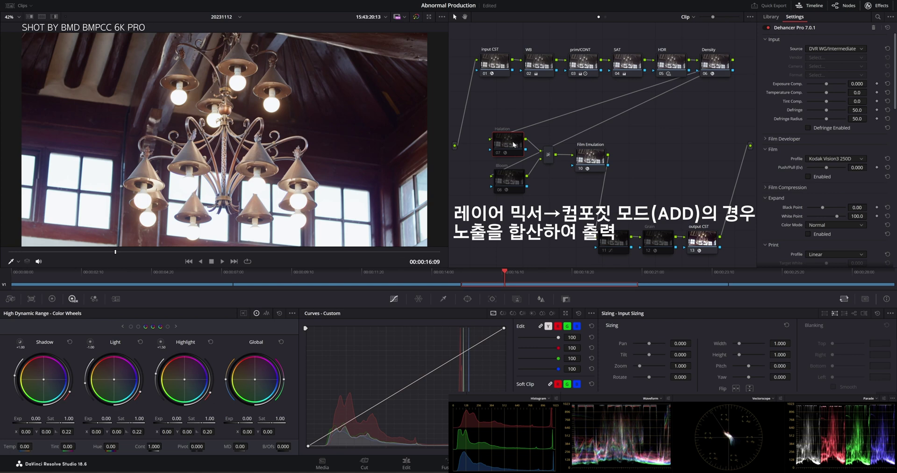
click(509, 178)
click(808, 166)
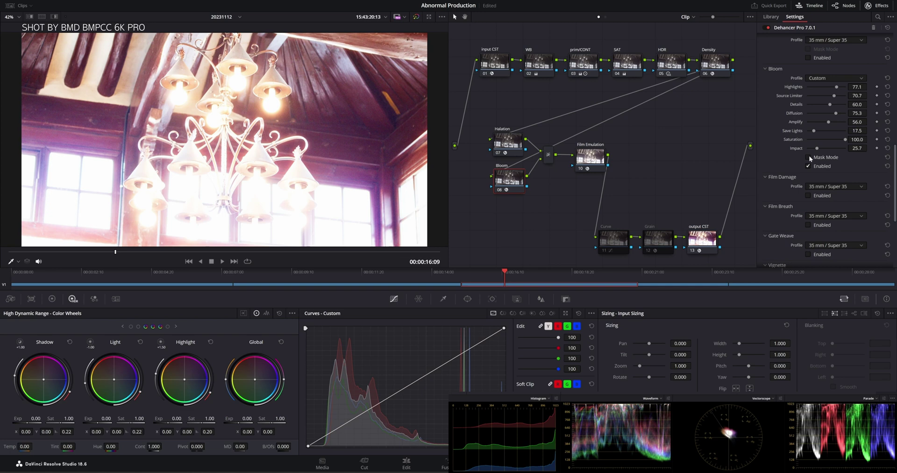
click(808, 157)
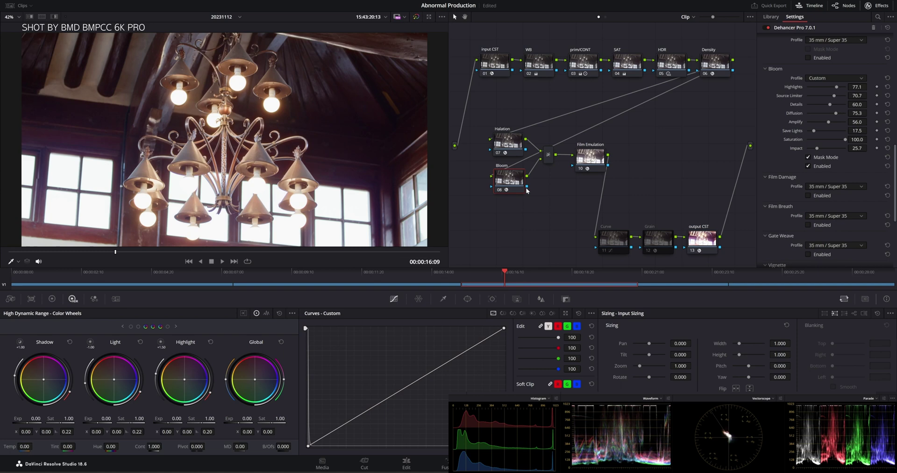
- Disable the Bloom node and toggle the Halation node off and on to compare its effect around the lamps
click(518, 154)
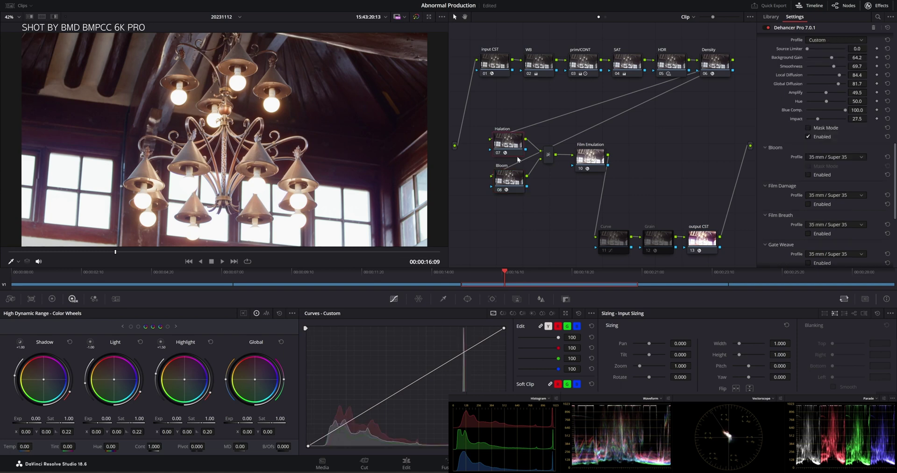
click(509, 179)
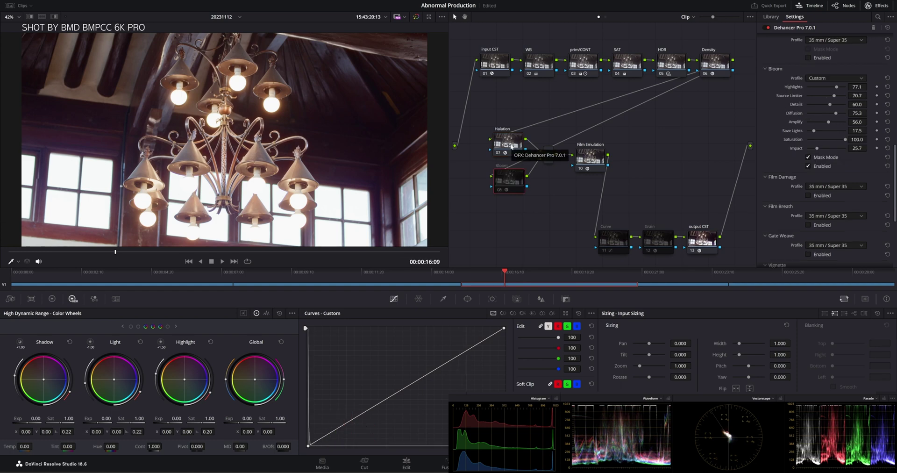
click(513, 144)
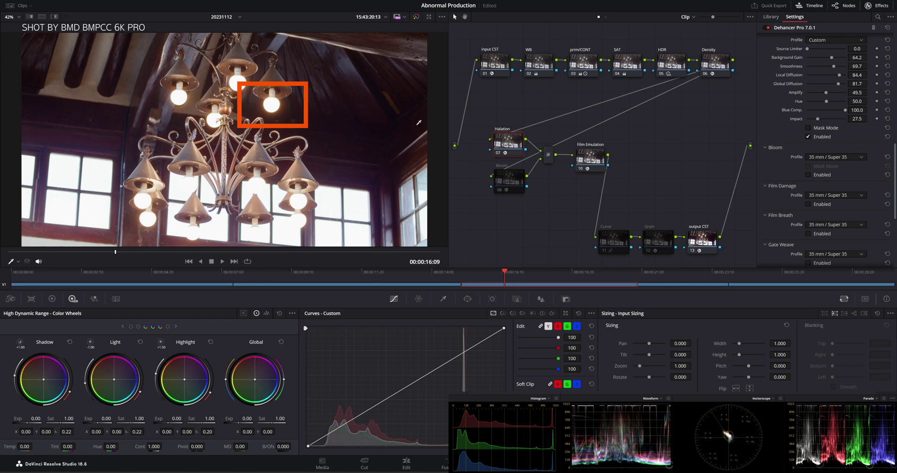
key(ctrl+d)
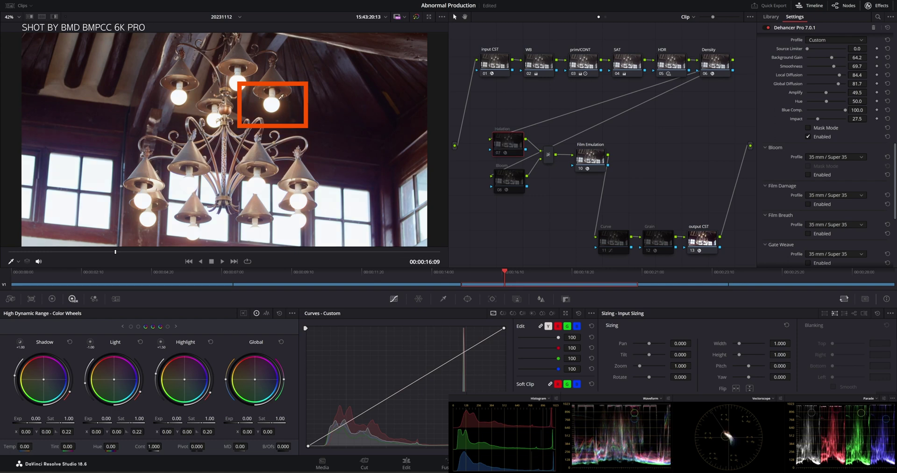
key(ctrl+d)
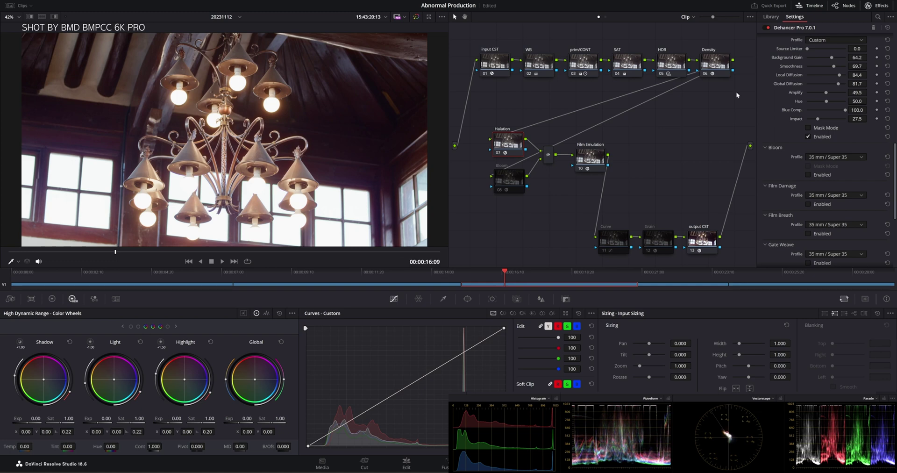
- Try the Halation node's Impact at 100, inspect the lamp and window edges, and undo the change
scroll(823, 79, up, 1)
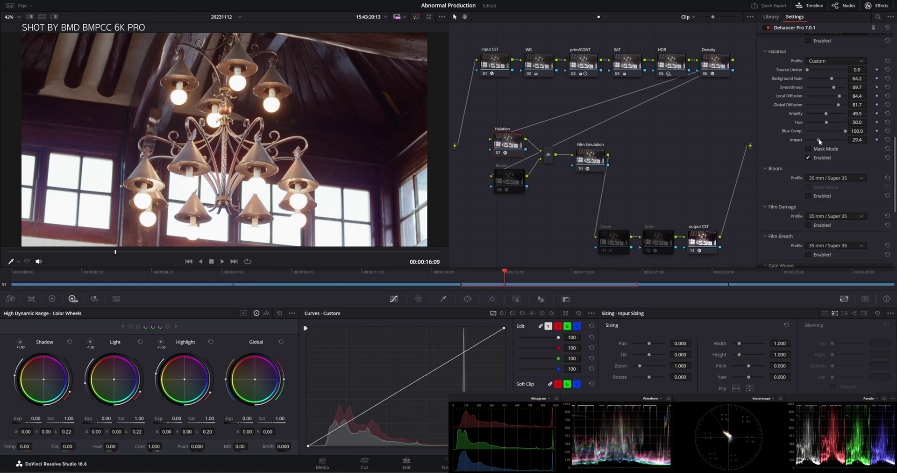
drag(818, 140, 845, 153)
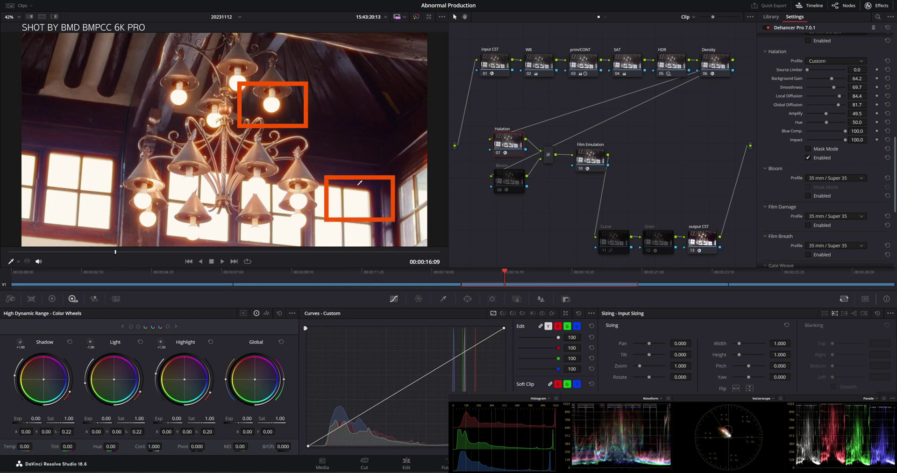
click(354, 201)
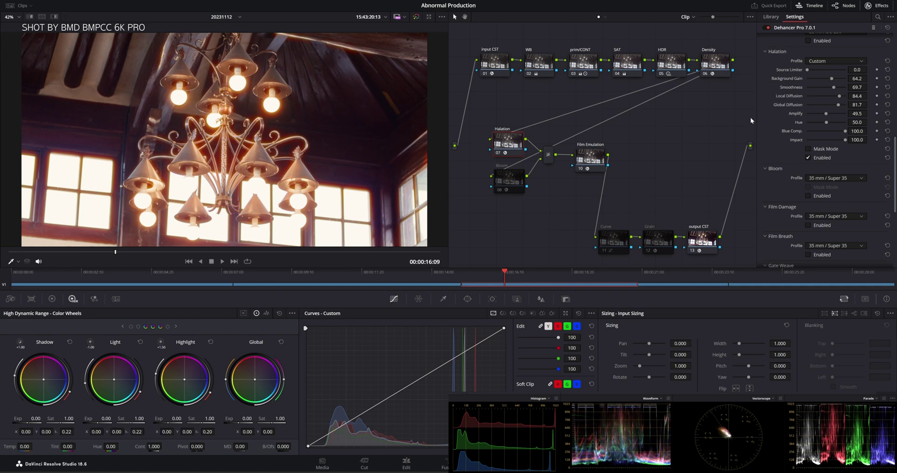
key(ctrl+z)
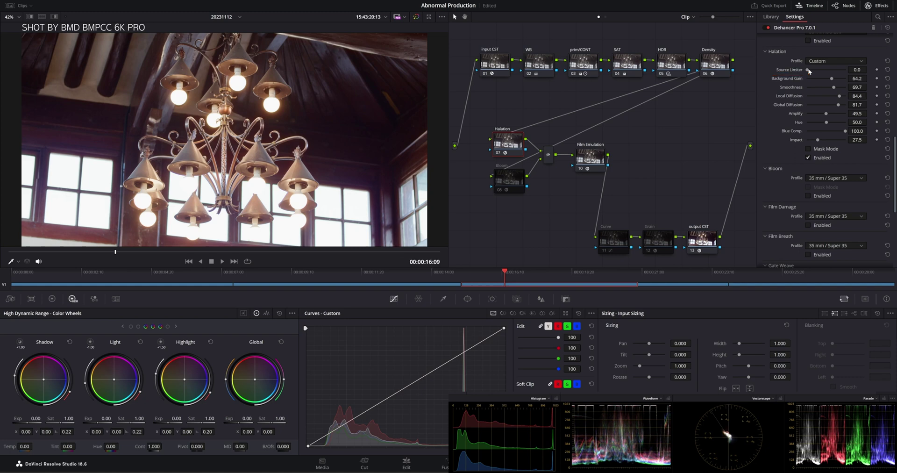
- Try Halation's Source Limiter at 100 and restore it to 0
drag(809, 70, 844, 71)
drag(844, 70, 847, 69)
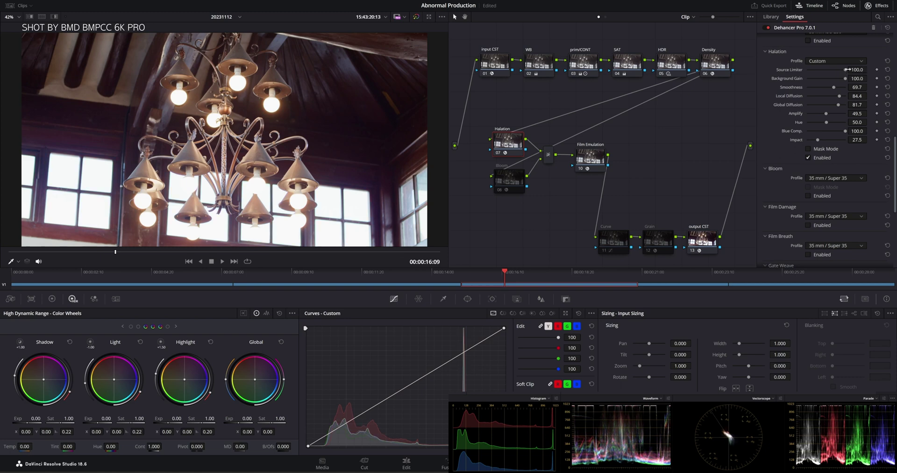
double_click(847, 70)
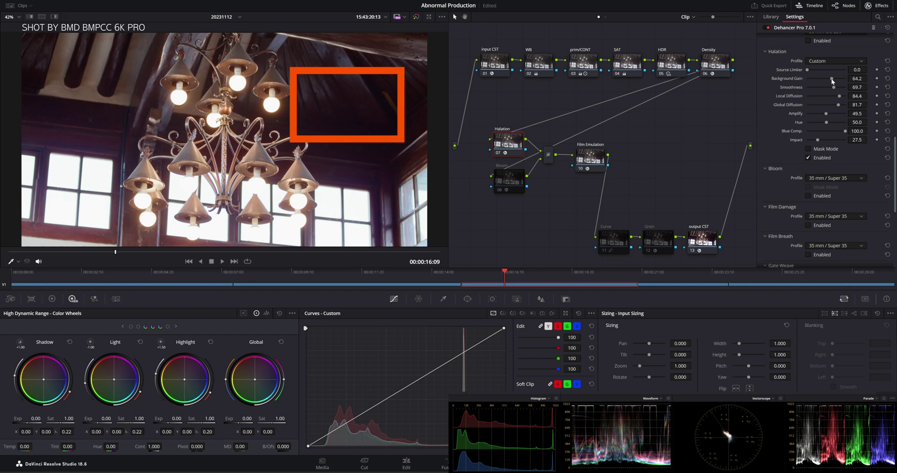
- Try Halation's Background Gain at 100 and at 0, and undo both changes
drag(831, 78, 845, 79)
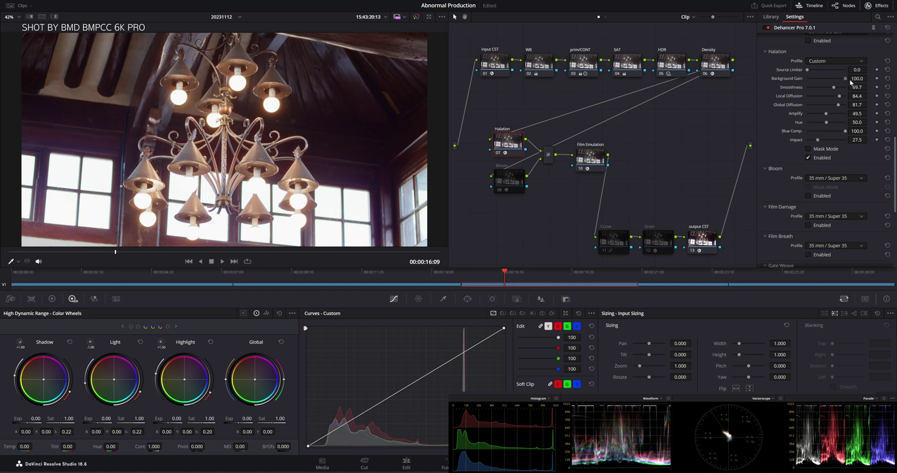
double_click(789, 77)
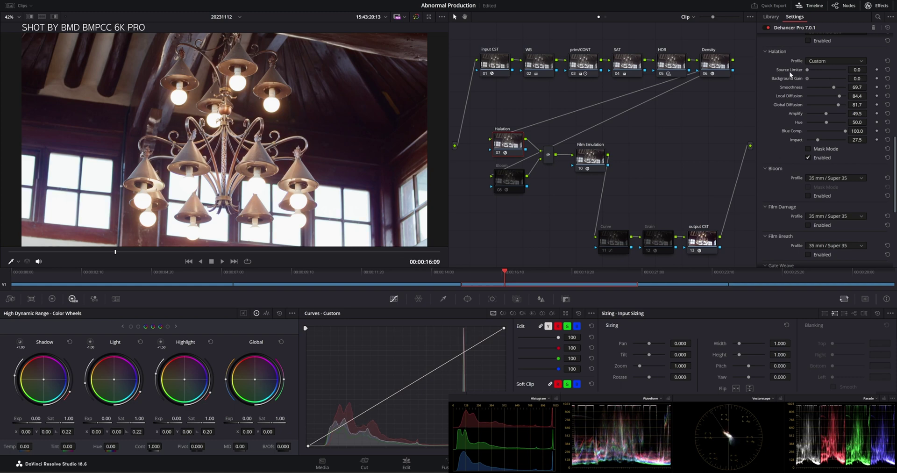
key(ctrl+z)
key(ctrl+z)
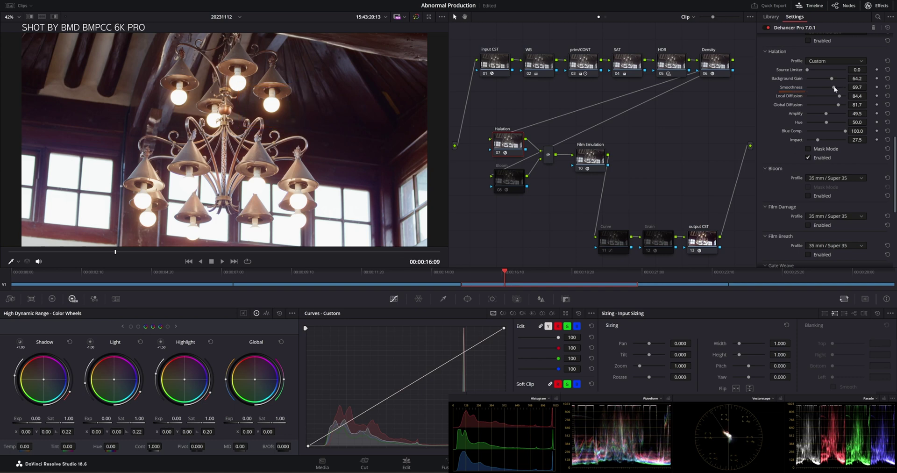
- Try Halation's Smoothness and Global Diffusion at 0, restoring them to 69.7 and 81.7 respectively
drag(835, 88, 754, 96)
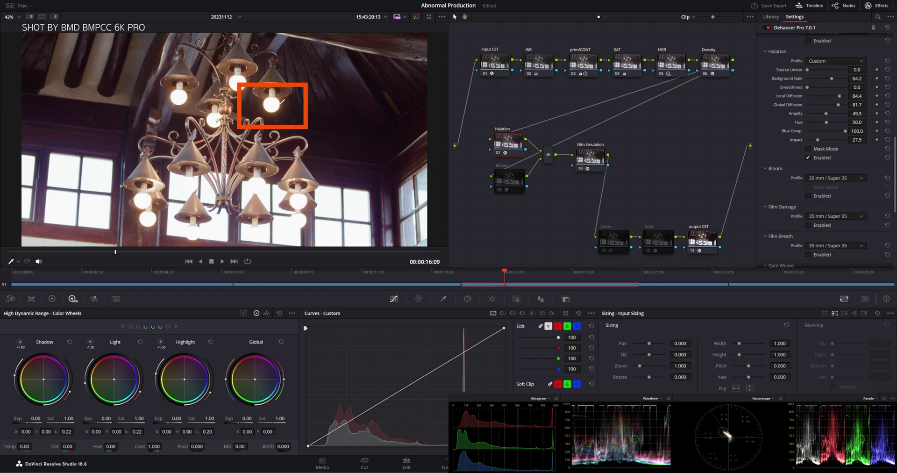
drag(845, 86, 827, 87)
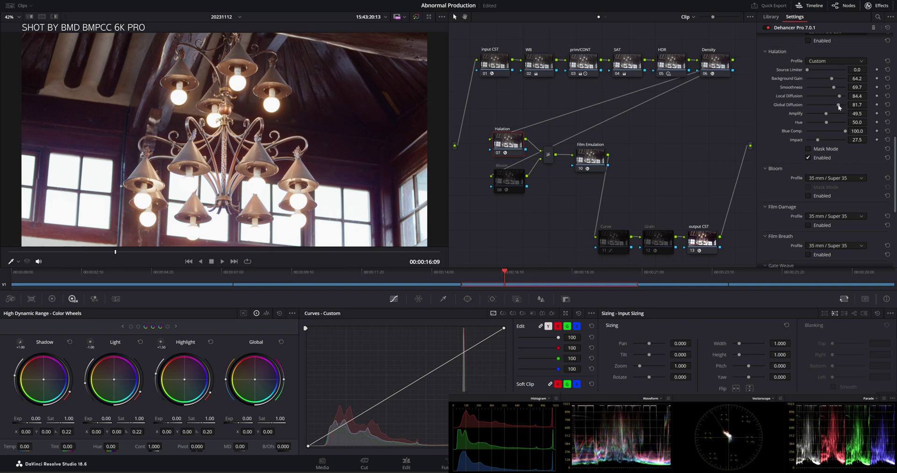
drag(838, 106, 786, 106)
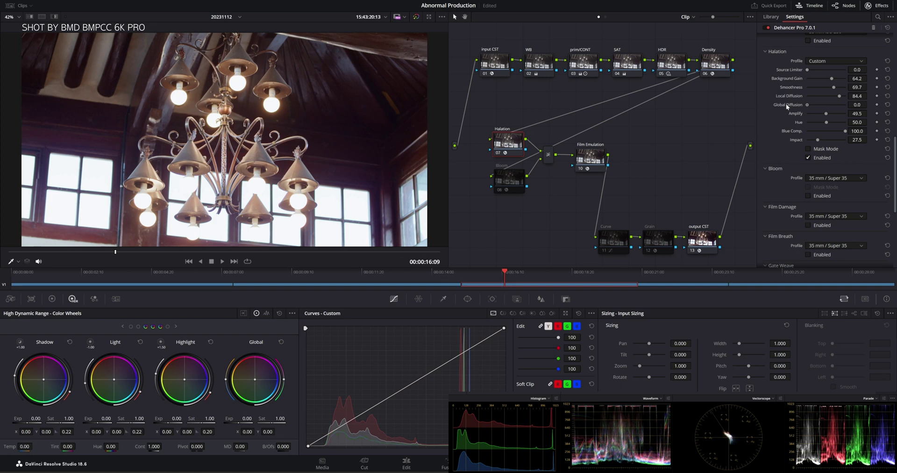
drag(785, 103, 837, 104)
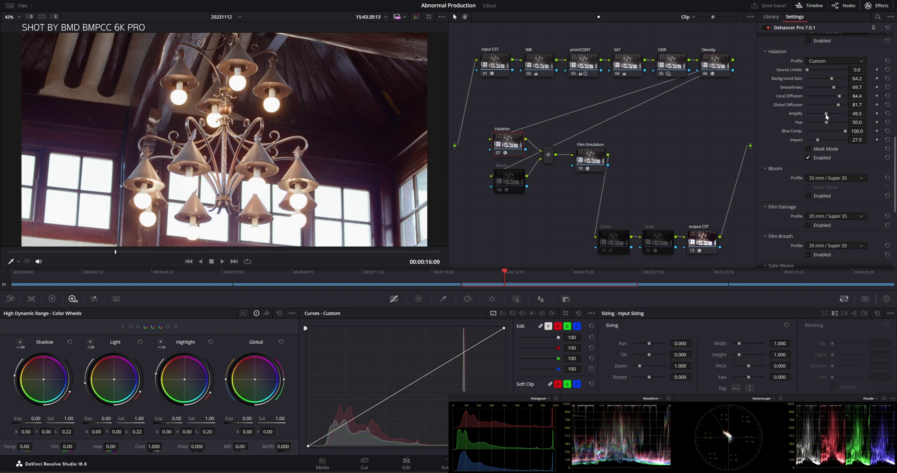
- Try adjusting Halation's Amplify and lowering its Blue Comp., toggling the node off and on to compare the result
mouse_move(825, 114)
mouse_down()
mouse_move(842, 114)
mouse_move(826, 114)
mouse_up()
drag(845, 132, 771, 131)
key(ctrl+d)
key(ctrl+d)
key(ctrl+d)
key(ctrl+d)
- Preview the halation in Mask Mode with Impact at 100, restoring Impact to 27.5 and turning Mask Mode off
click(813, 146)
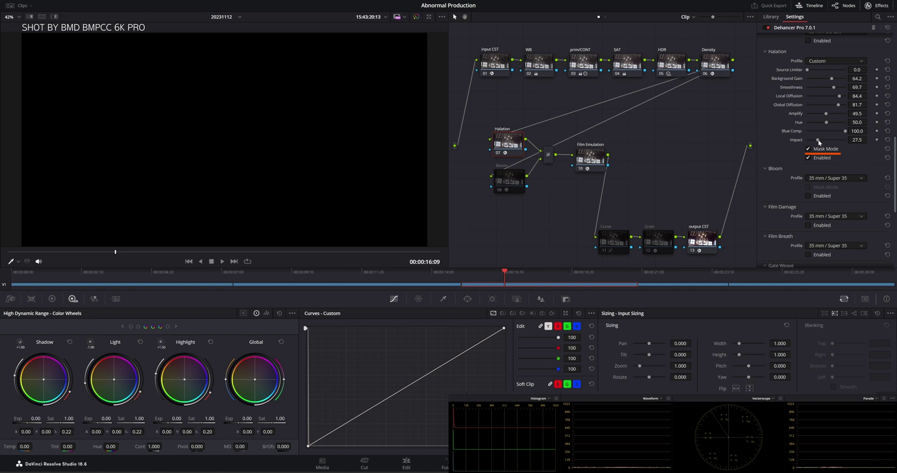
drag(817, 139, 842, 139)
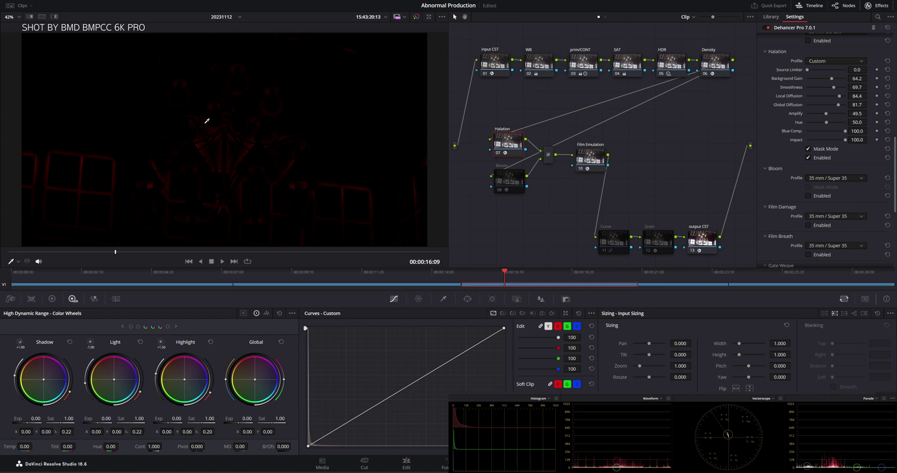
click(808, 149)
click(808, 149)
drag(846, 139, 817, 140)
click(808, 148)
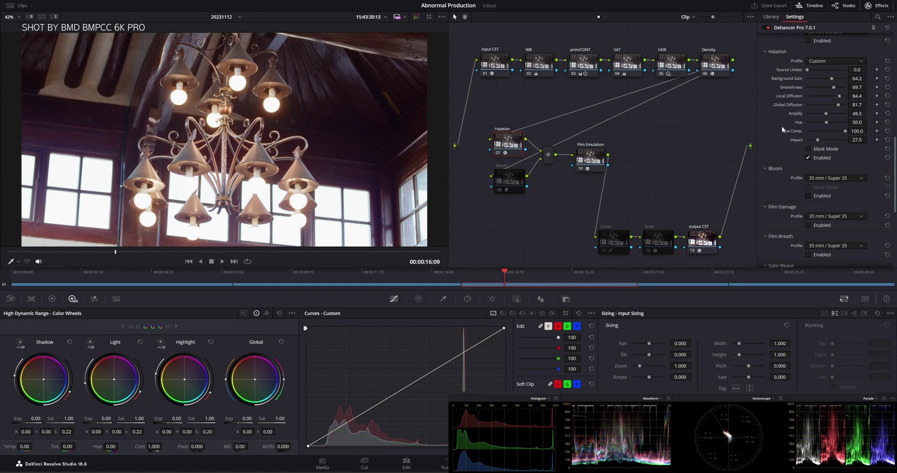
- Disable the Halation node, enable the Bloom node and turn off Bloom's Mask Mode
click(509, 177)
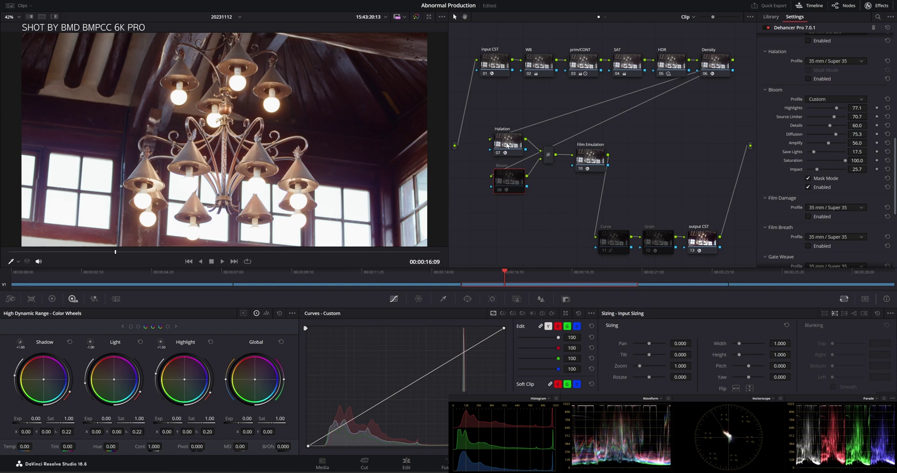
click(497, 152)
click(803, 180)
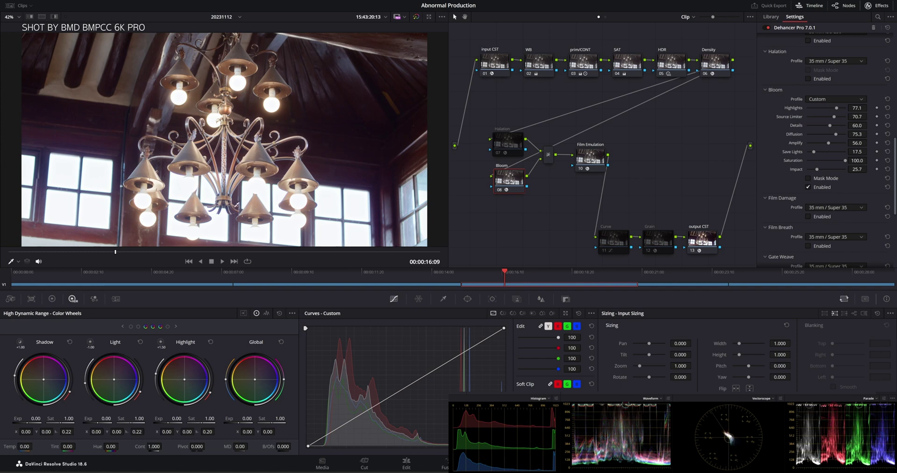
- Toggle the Bloom node off and on twice to compare its glow around the chandelier bulbs and windows
key(ctrl+d)
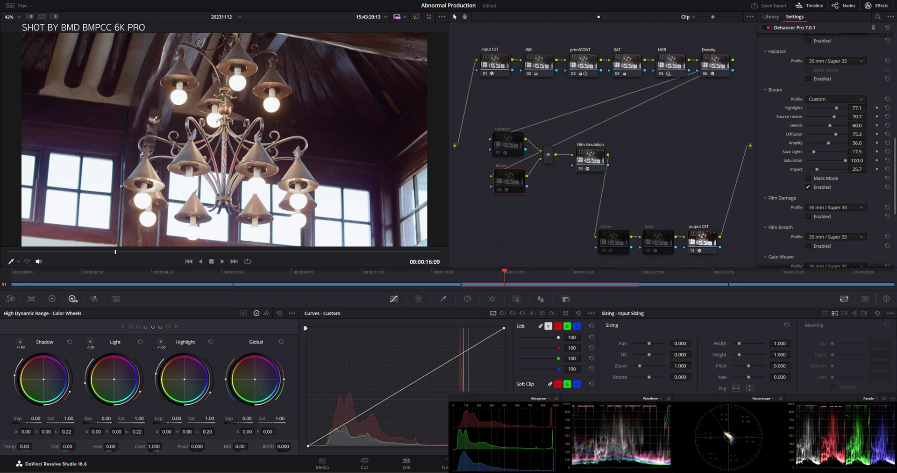
key(ctrl+d)
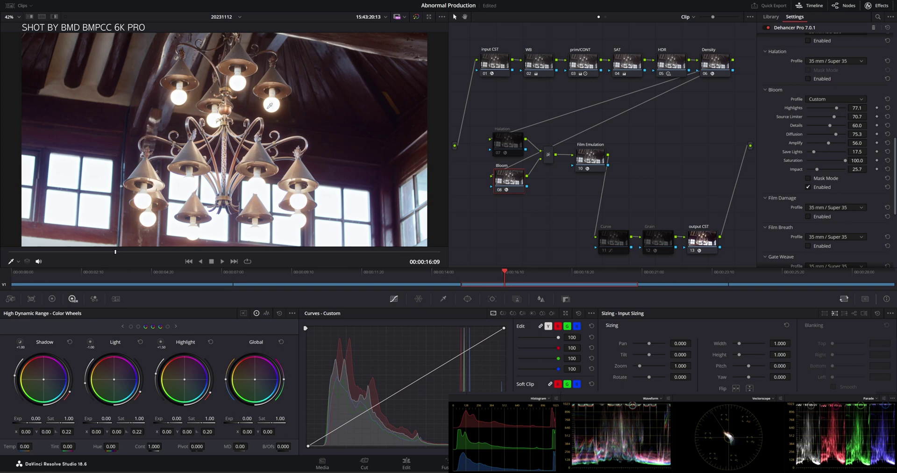
key(ctrl+d)
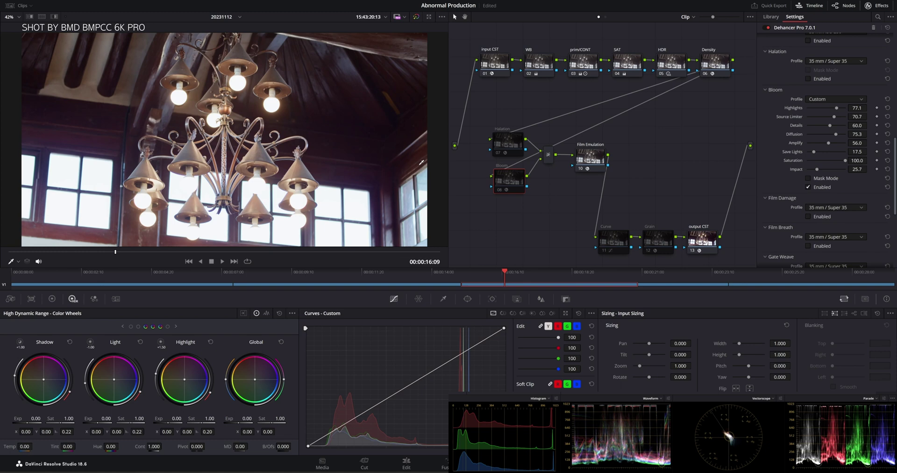
key(ctrl+d)
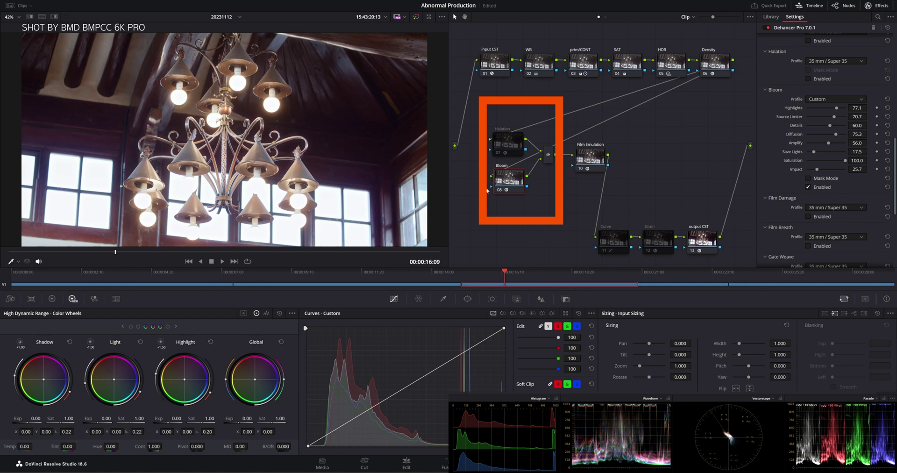
- Preview the bloom in Mask Mode with Impact at 100, restoring Impact to 25.7 and turning Mask Mode off
click(807, 178)
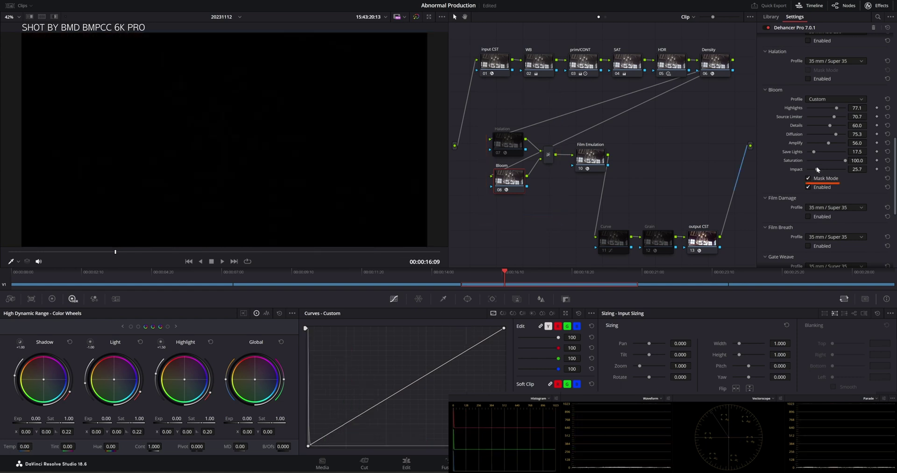
drag(816, 169, 849, 169)
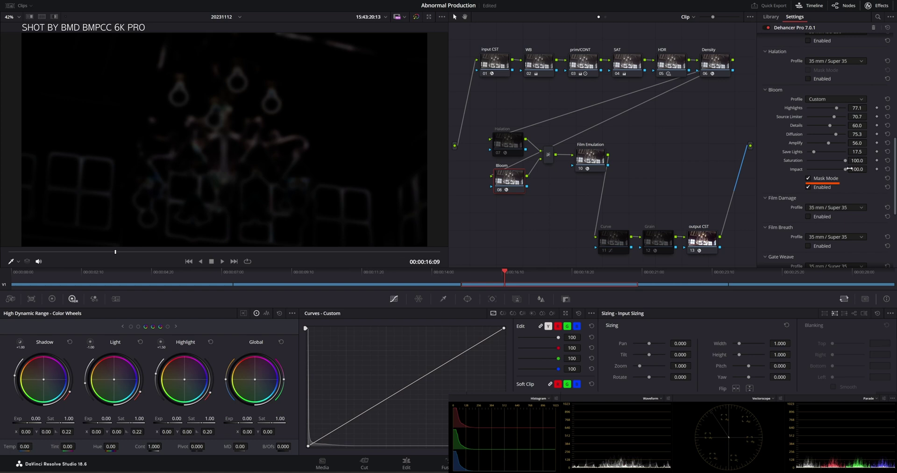
key(ctrl+z)
click(813, 178)
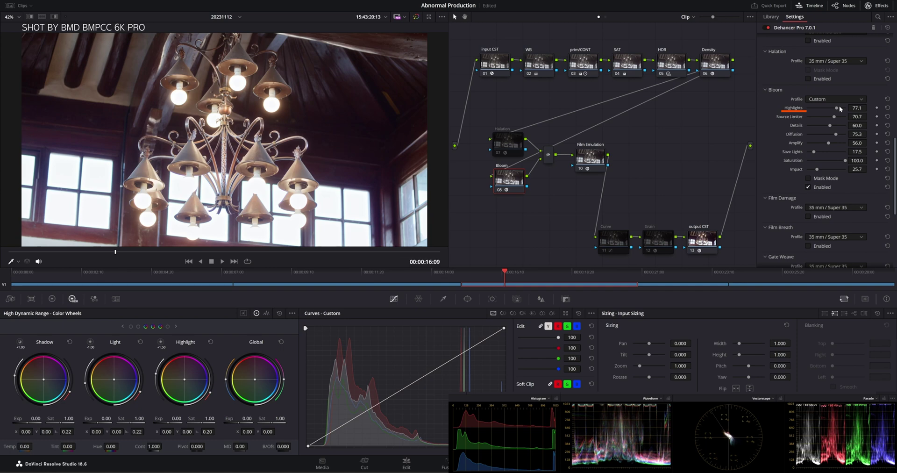
- Try Bloom's Highlights at 0 before setting it to 78.9, and try Save Lights at 100, restoring it to 17.5
drag(839, 108, 844, 110)
drag(848, 108, 791, 108)
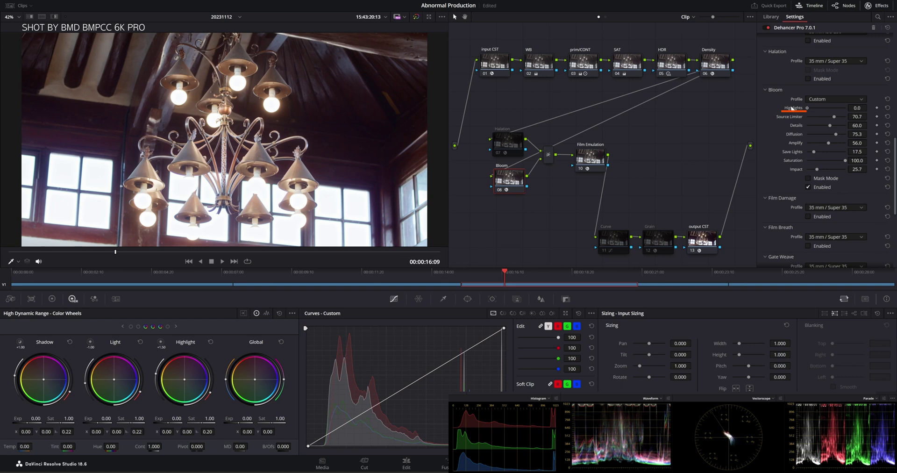
drag(791, 108, 835, 117)
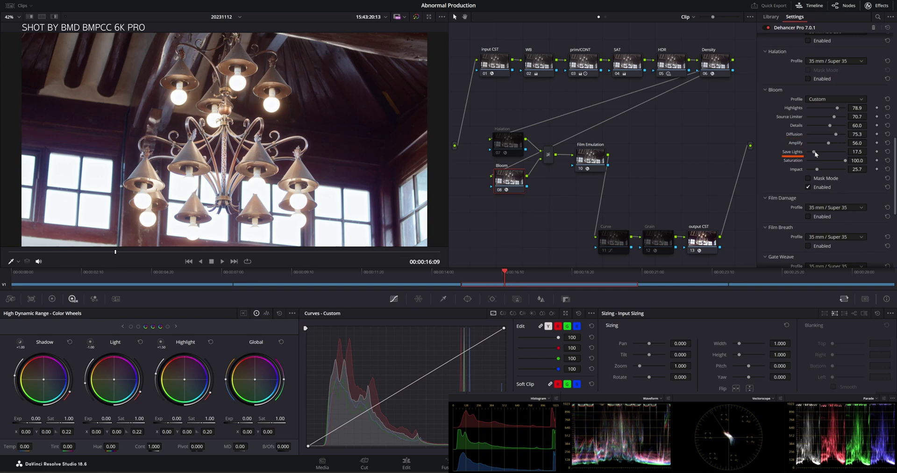
drag(814, 152, 863, 154)
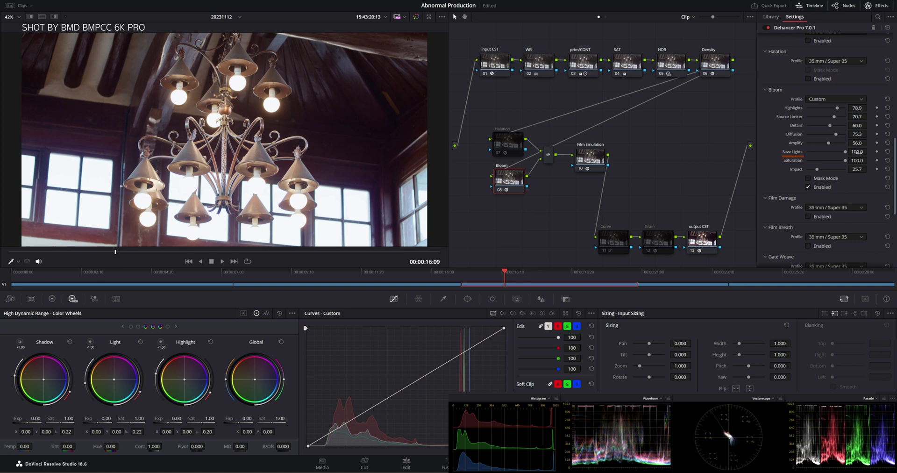
key(ctrl+z)
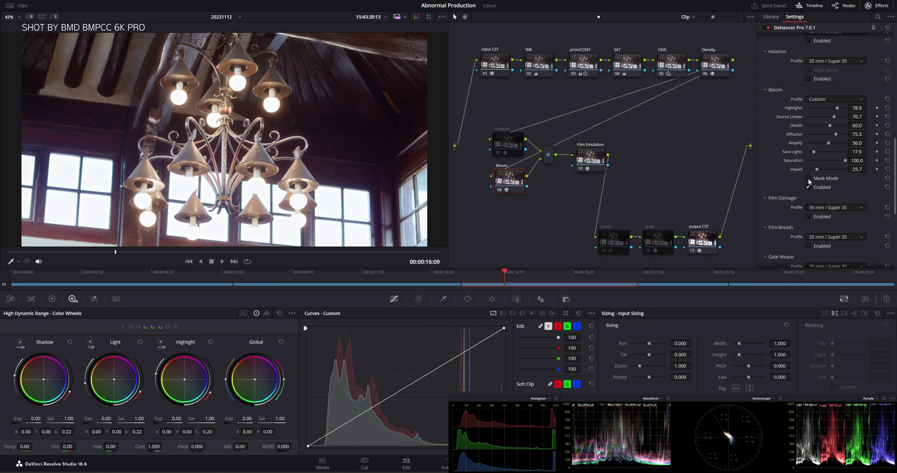
- Switch the Halation and Bloom nodes off together to compare the image, and leave both nodes enabled
drag(502, 217, 548, 120)
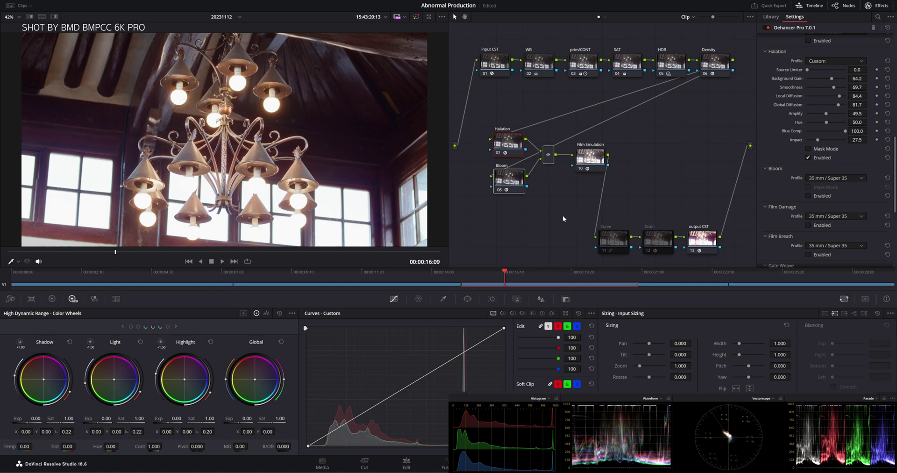
key(ctrl+d)
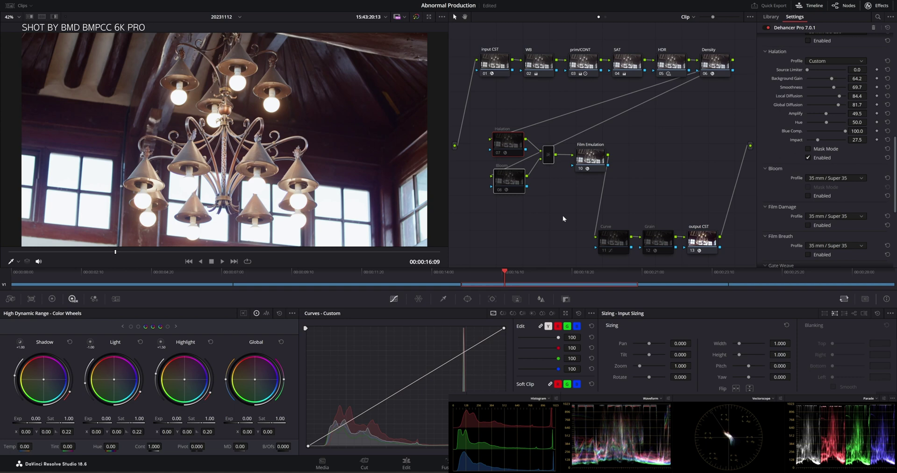
key(shift+apostrophe)
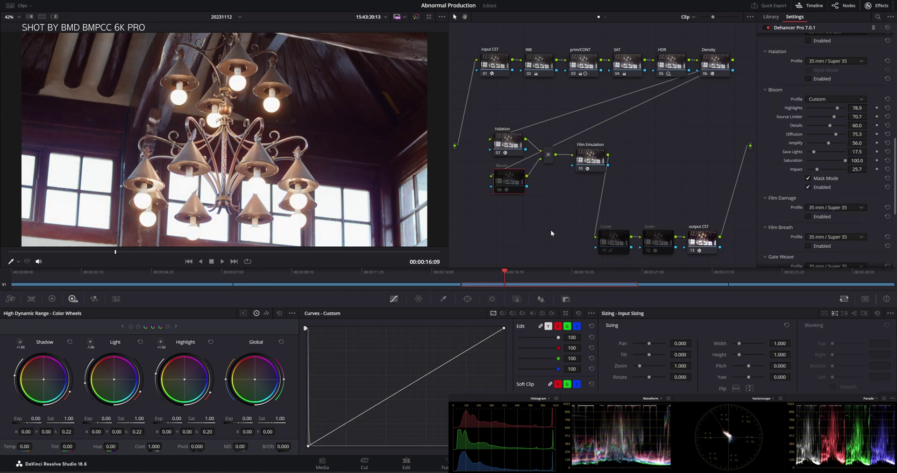
key(ctrl+d)
key(shift+apostrophe)
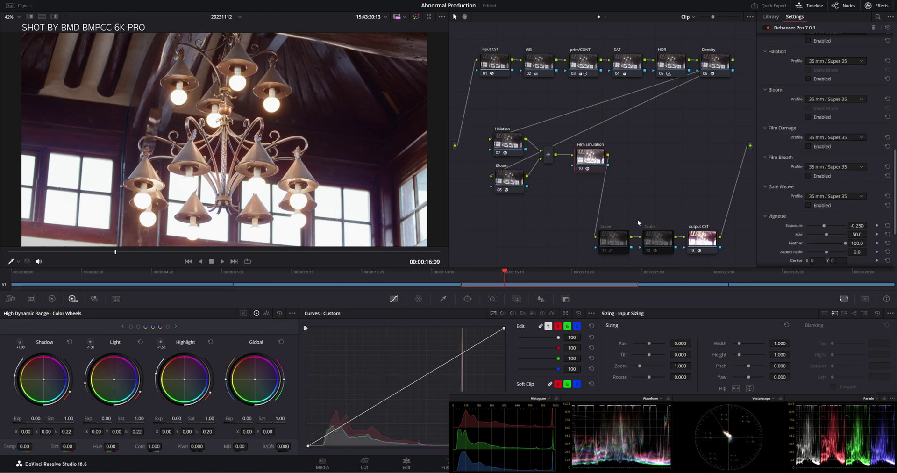
- Enable the Curve and Grain nodes that precede the output CST
key(shift+apostrophe)
key(ctrl+d)
key(shift+apostrophe)
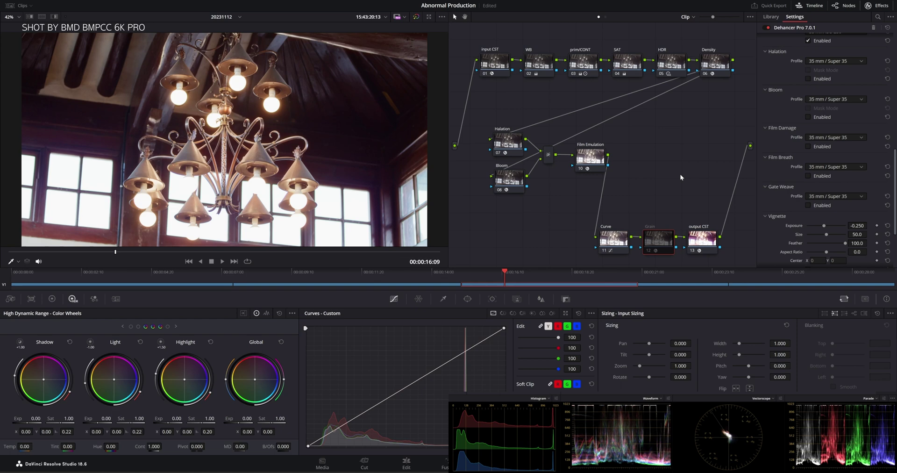
key(ctrl+d)
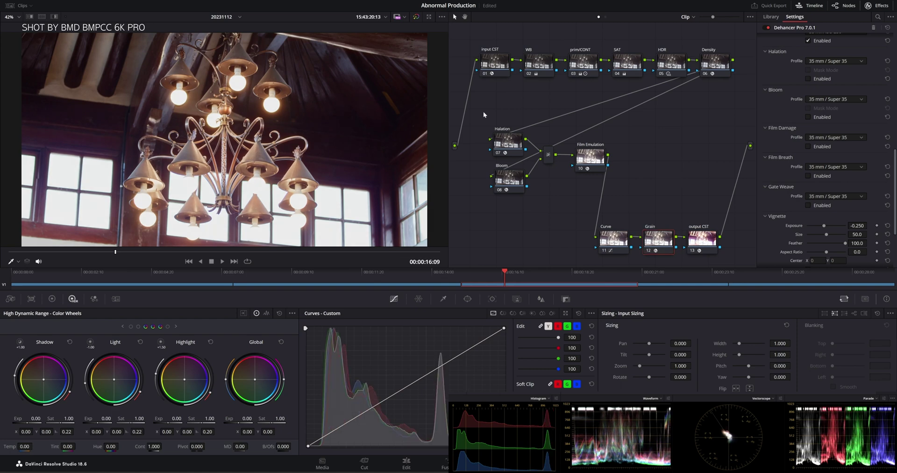
- Toggle the Halation, Bloom, layer mixer, Film Emulation and Grain nodes off and on together to compare the overall Dehancer effect
drag(483, 111, 657, 185)
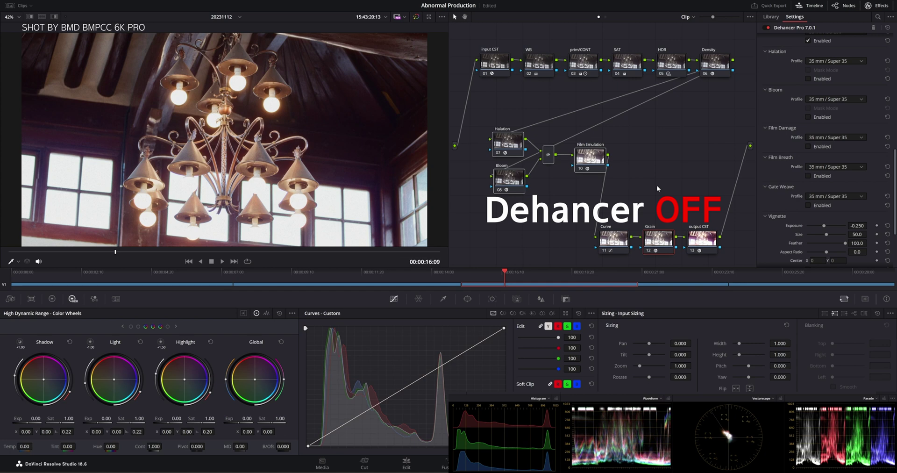
key(ctrl+d)
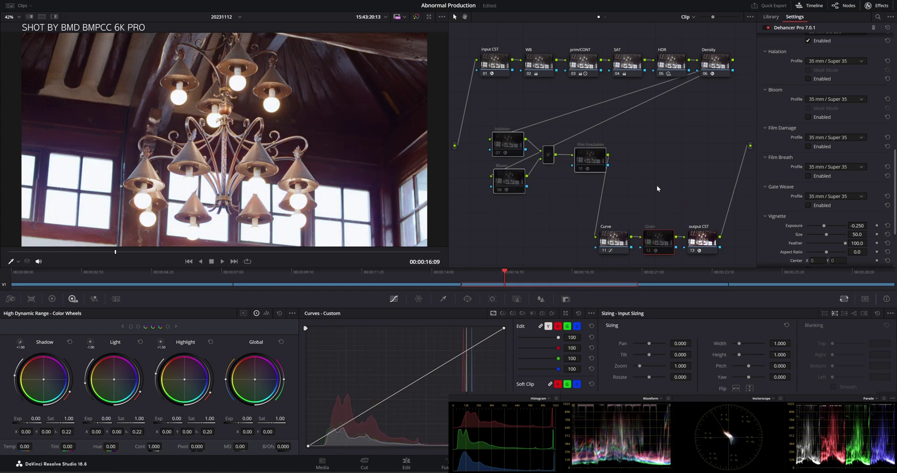
key(ctrl+d)
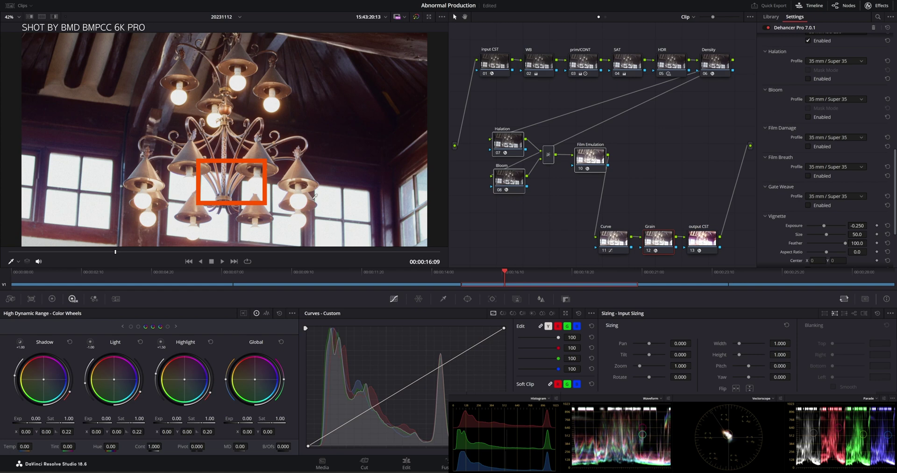
click(553, 189)
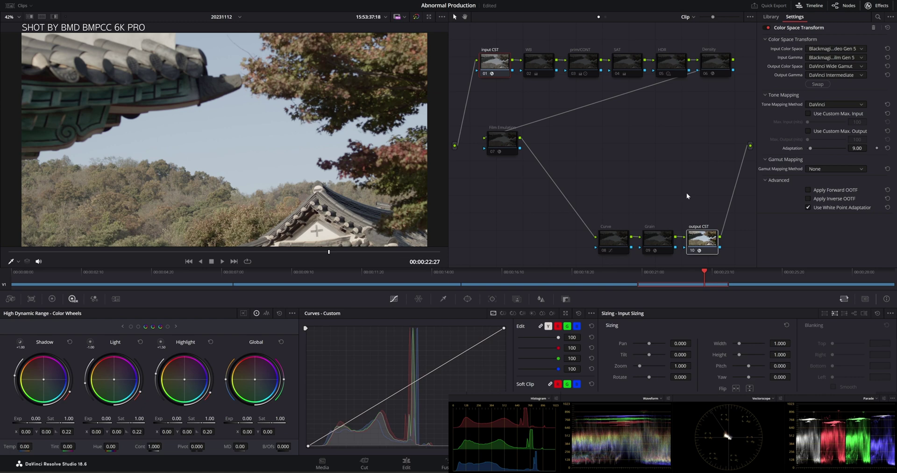
- On the tiled-roof clip, compare the image with the input CST node off, and enable all nodes from WB through Density together
click(510, 135)
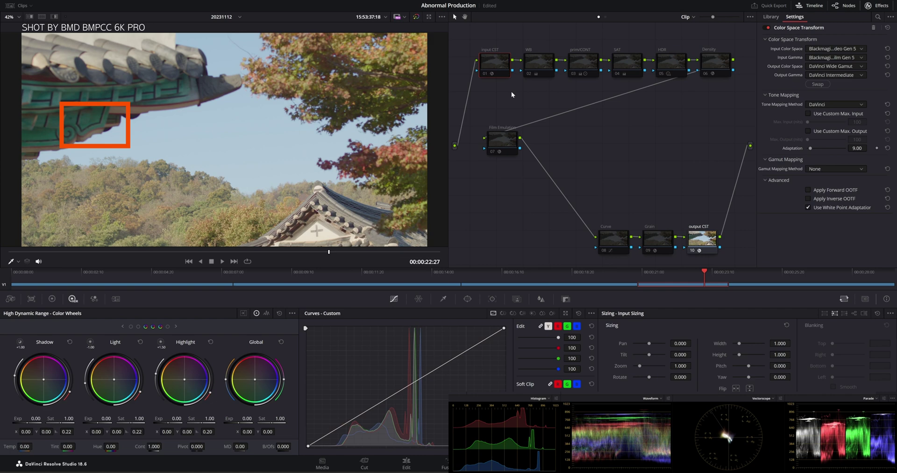
key(shift+d)
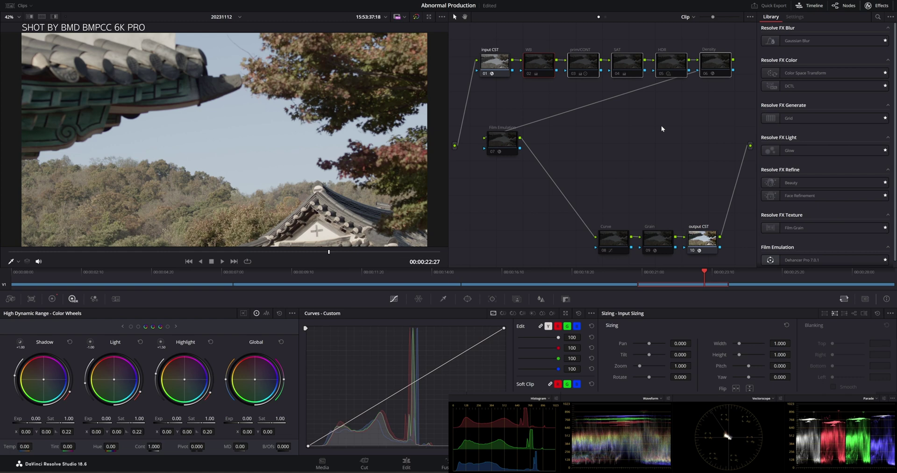
key(ctrl+d)
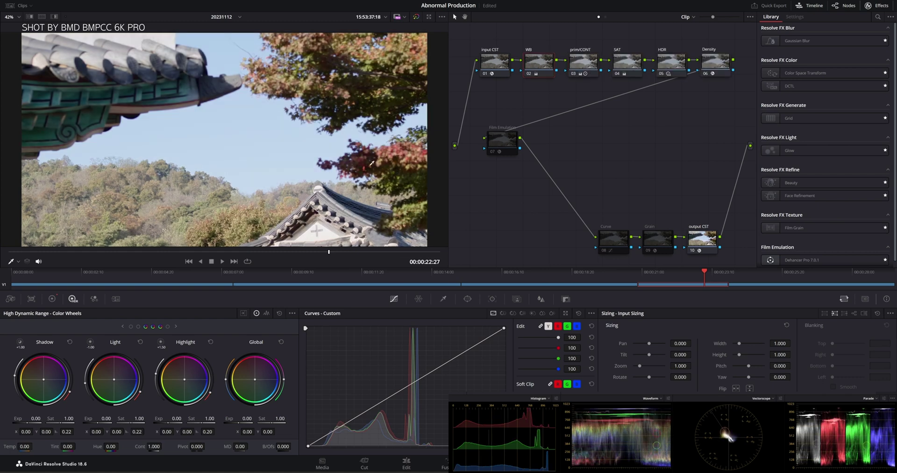
- Enable the Film Emulation node, toggling it off and back on to compare the roof and sky colors
click(502, 140)
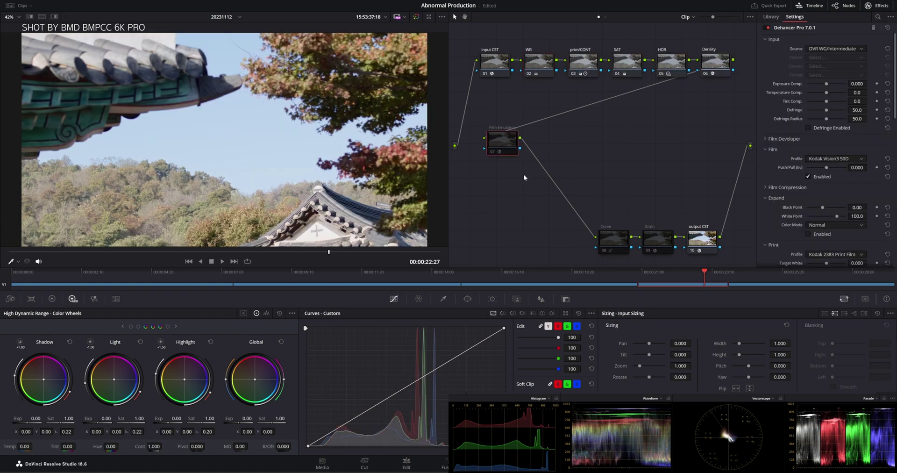
key(ctrl+d)
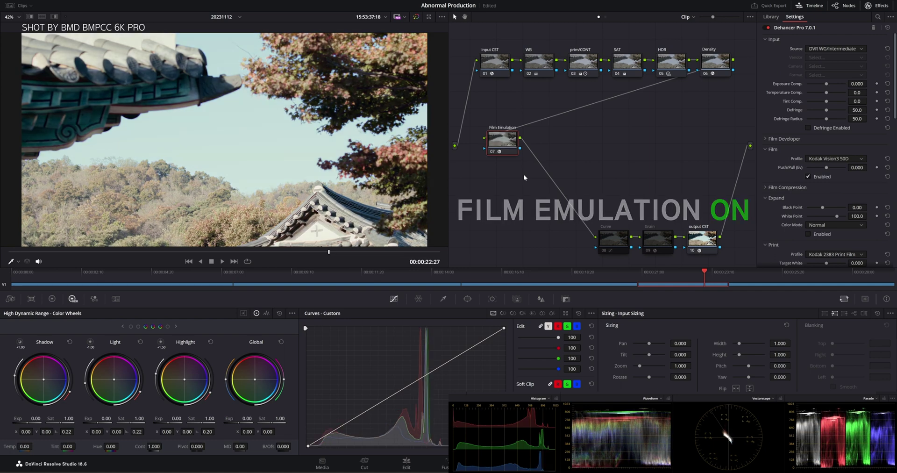
key(ctrl+d)
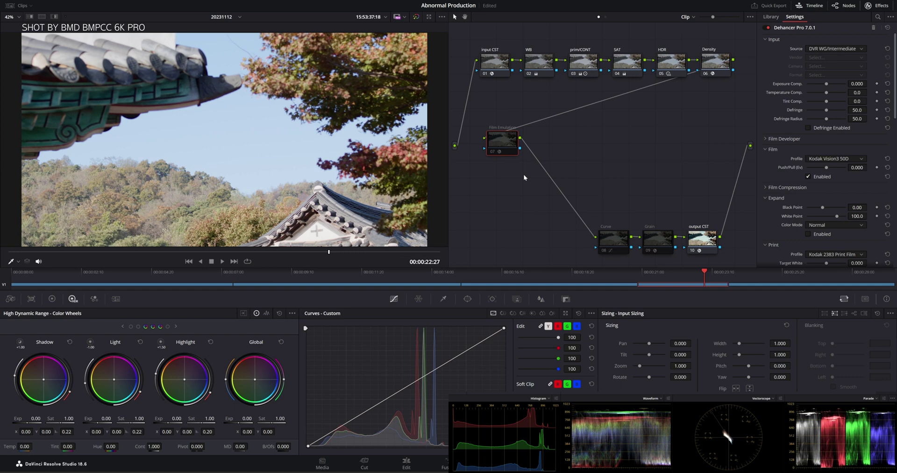
key(ctrl+d)
- Compare the Film Emulation look with the Kodak 2383 Print Film section disabled and enabled
scroll(851, 119, down, 2)
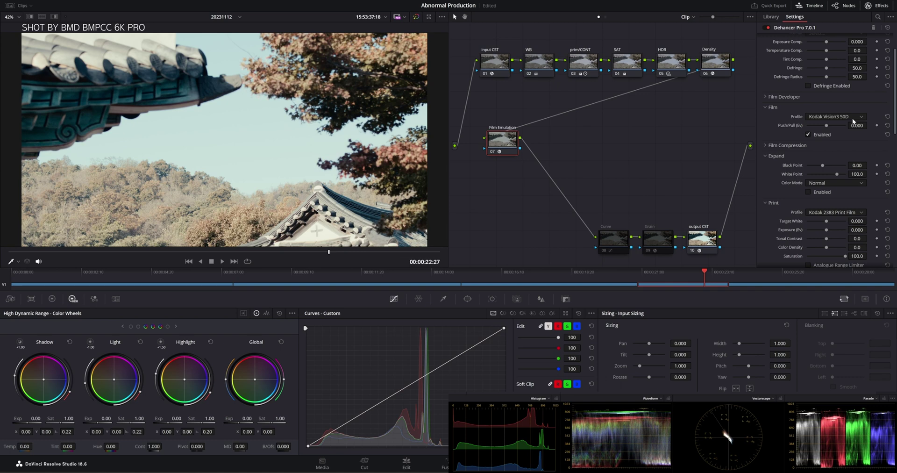
scroll(838, 184, down, 2)
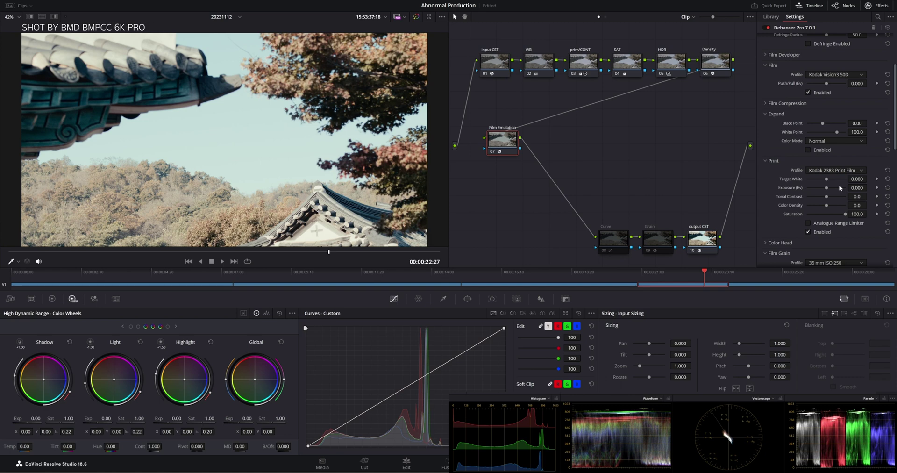
click(807, 231)
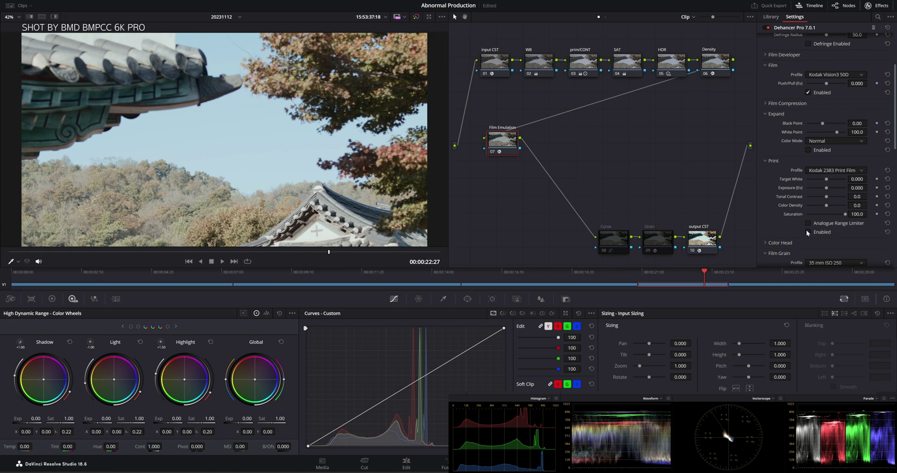
click(807, 231)
- Lower the Film Emulation node's Total Impact in stages to 20.2 and disable the node to compare
scroll(822, 220, down, 10)
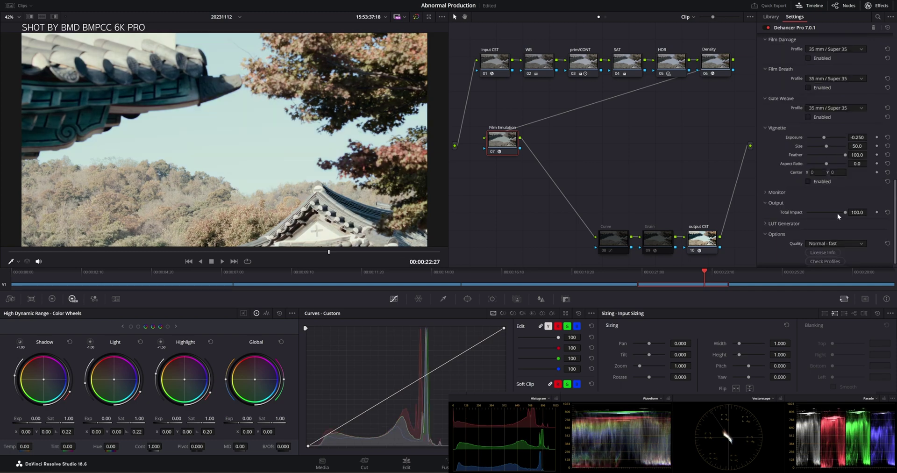
drag(842, 213, 832, 212)
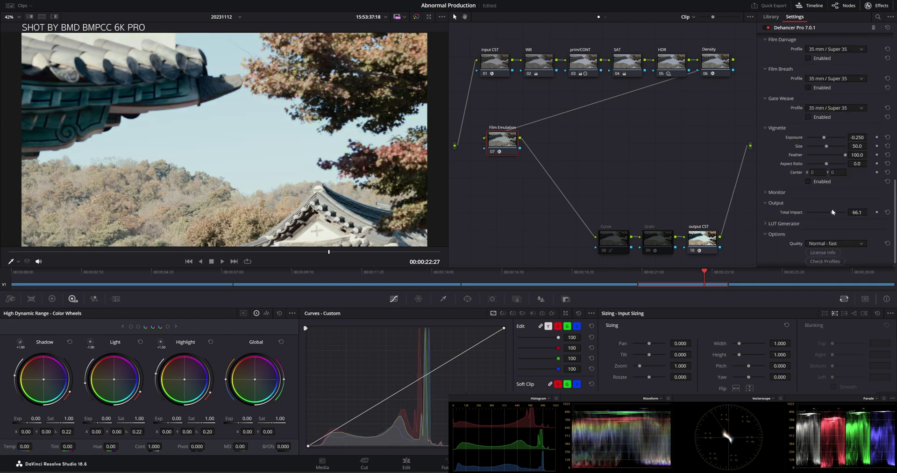
drag(831, 212, 818, 214)
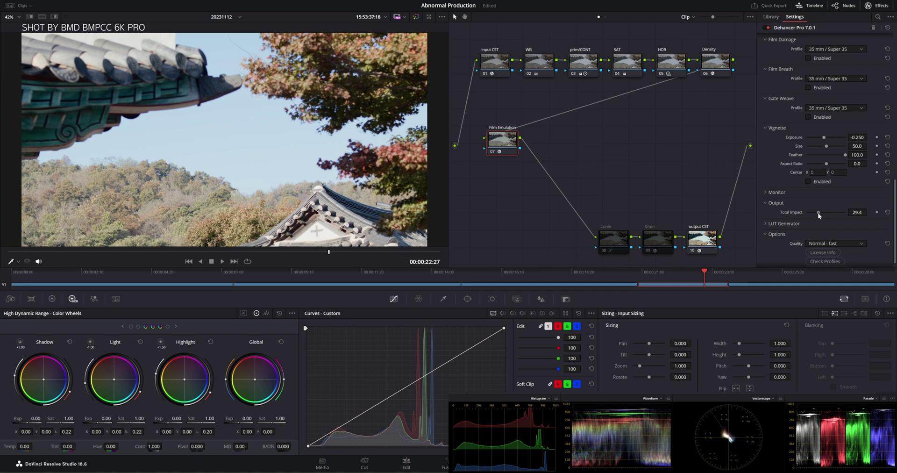
drag(818, 212, 815, 212)
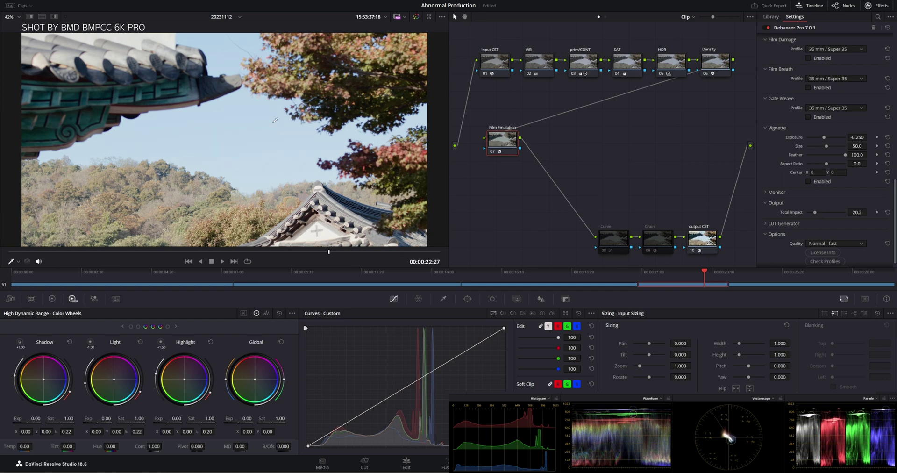
key(ctrl+d)
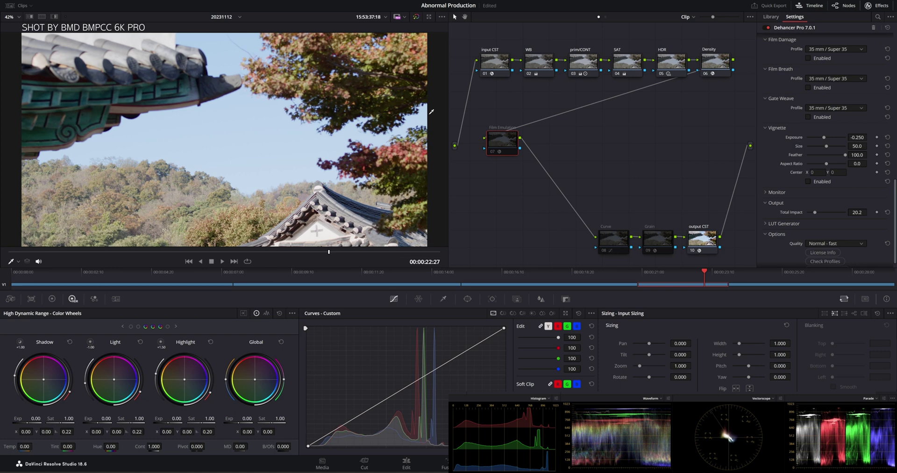
- Turn the Film Emulation node back on and enable the Curve and Grain nodes on the tiled-roof clip
key(ctrl+d)
click(658, 241)
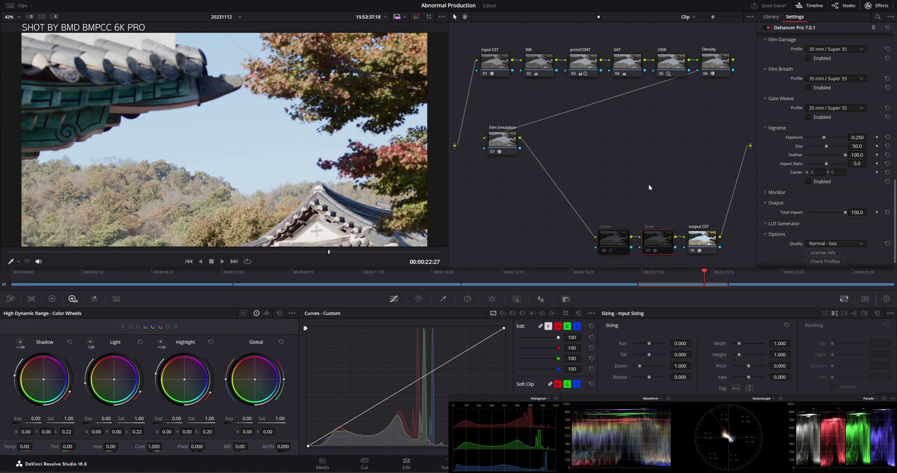
key(shift+semicolon)
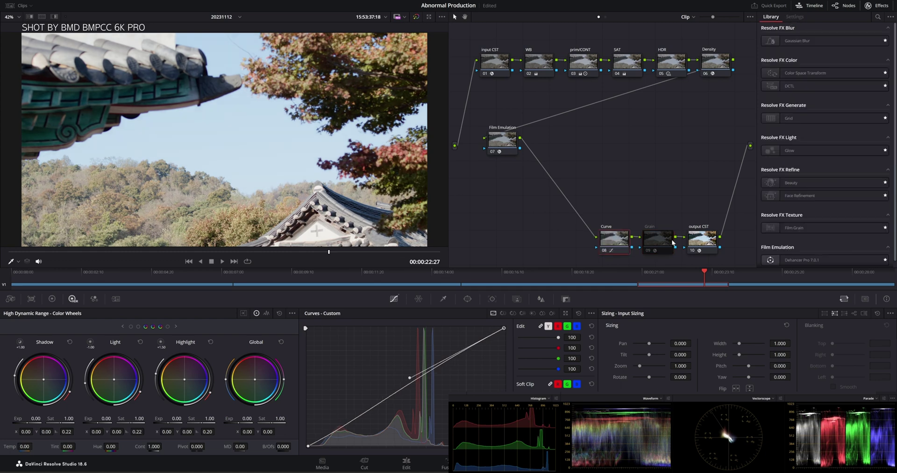
click(672, 241)
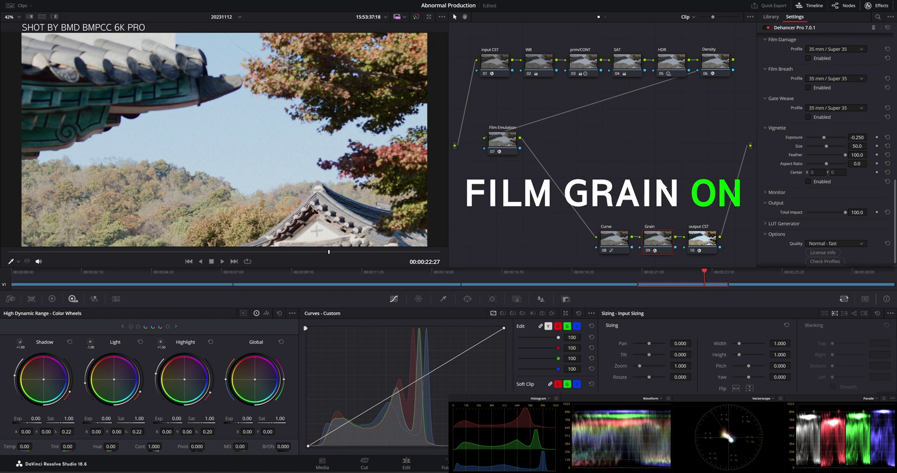
- Compare the roof, sky and tree colors with the Film Emulation and Grain nodes toggled off and on together
key(shift+semicolon)
key(shift+semicolon)
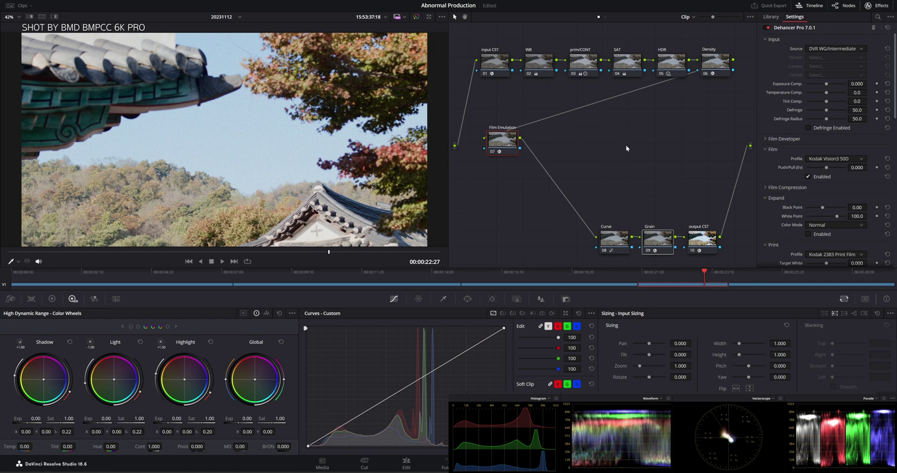
key(ctrl+d)
key(ctrl+d)
key(ctrl+d)
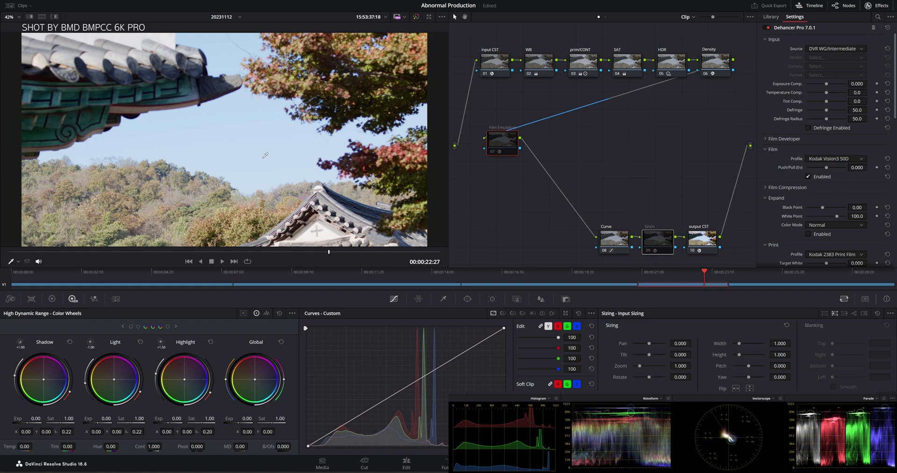
key(ctrl+d)
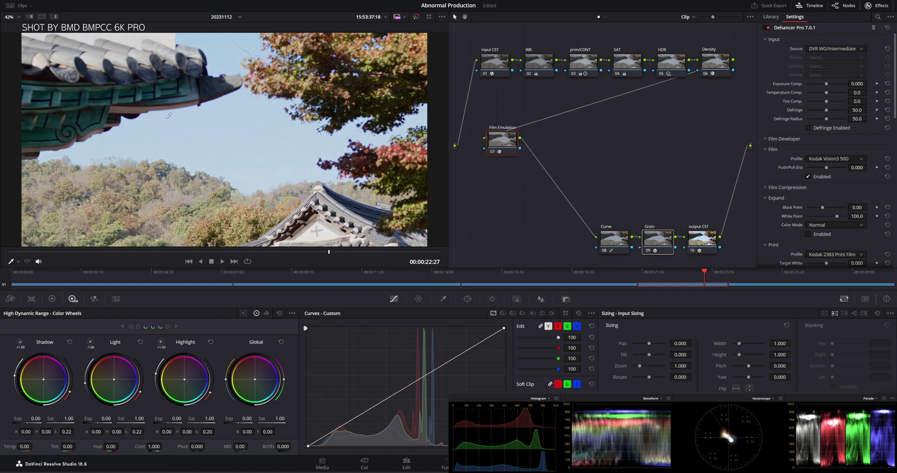
key(ctrl+d)
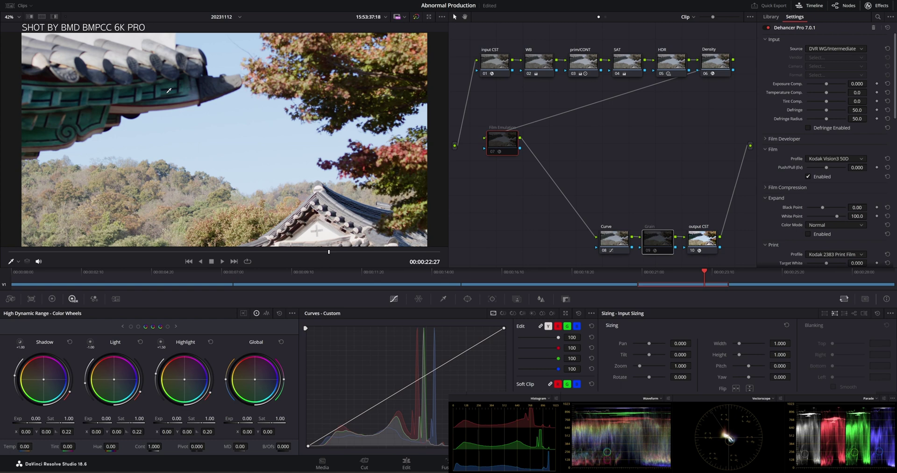
key(ctrl+d)
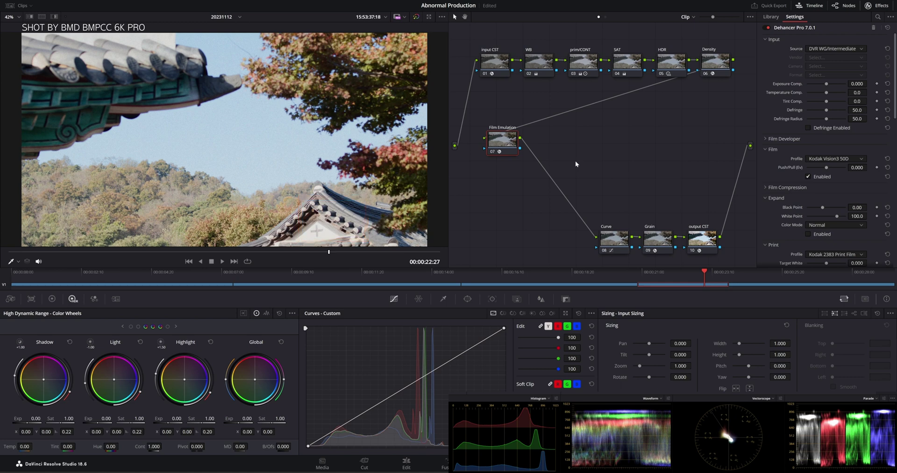
- Go to the stone-wall and gate clip and enable its nodes from WB through Density plus Film Emulation
key(Down)
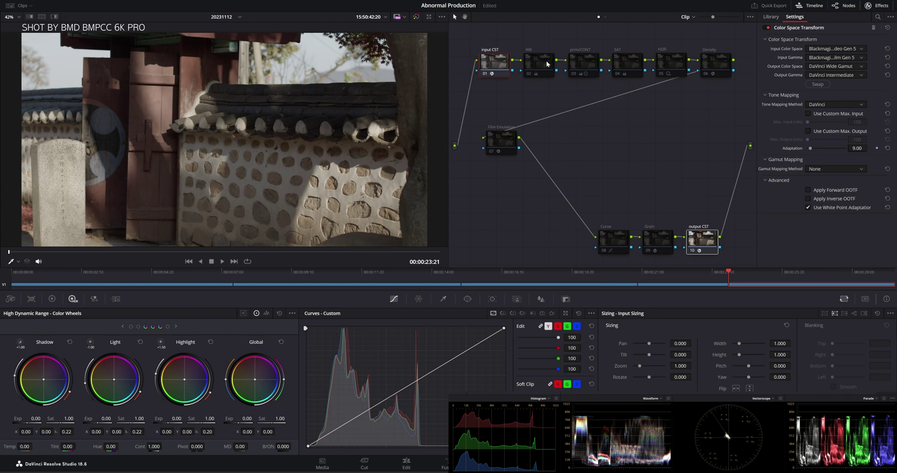
click(547, 64)
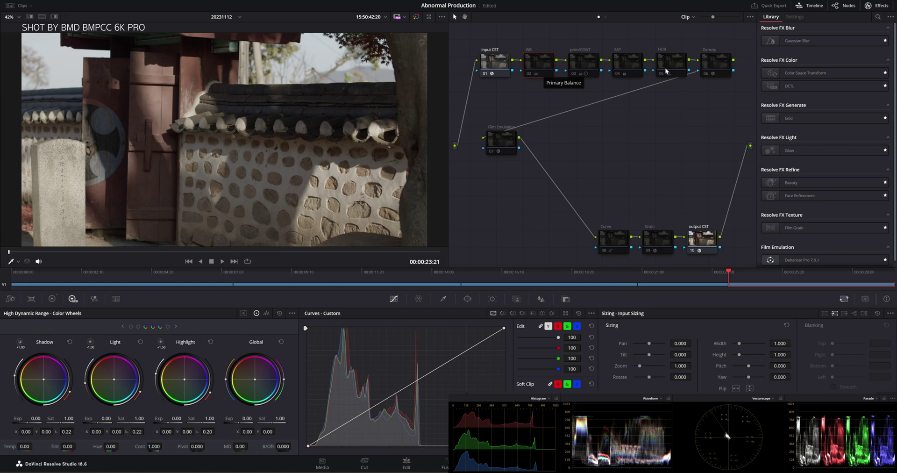
click(501, 138)
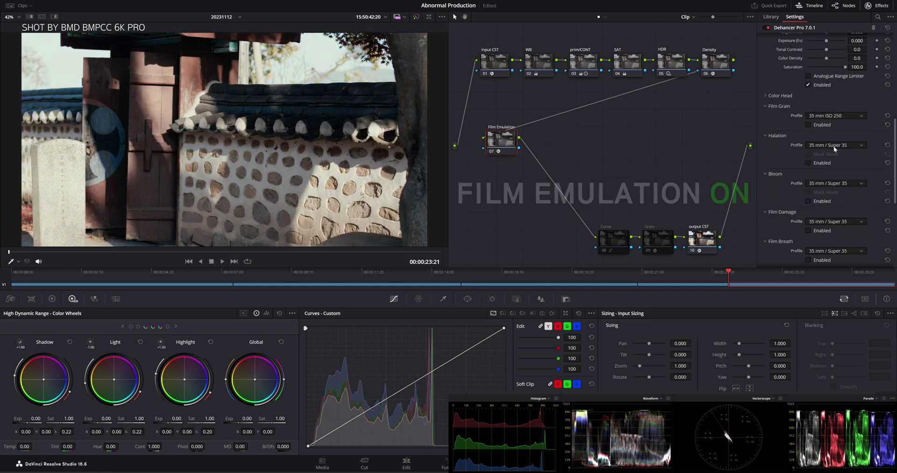
- Lower the Film Emulation node's Total Impact in stages to 56.9, 25.7 and finally 21.1
scroll(808, 177, down, 5)
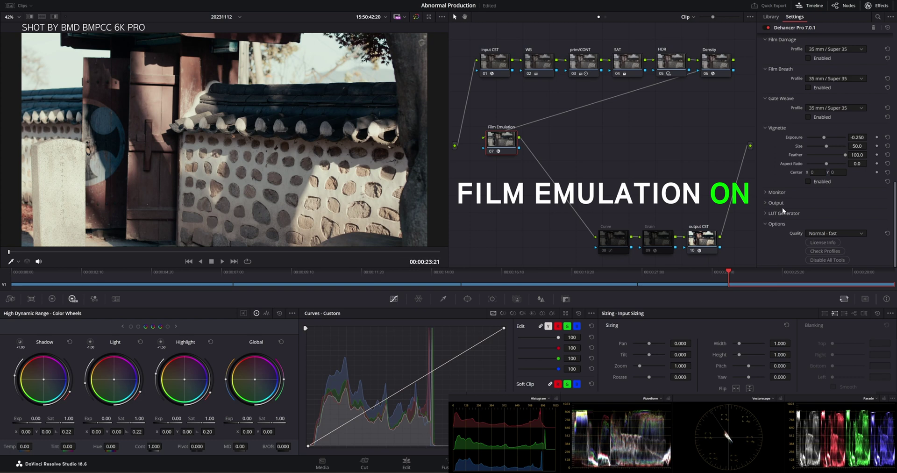
click(779, 203)
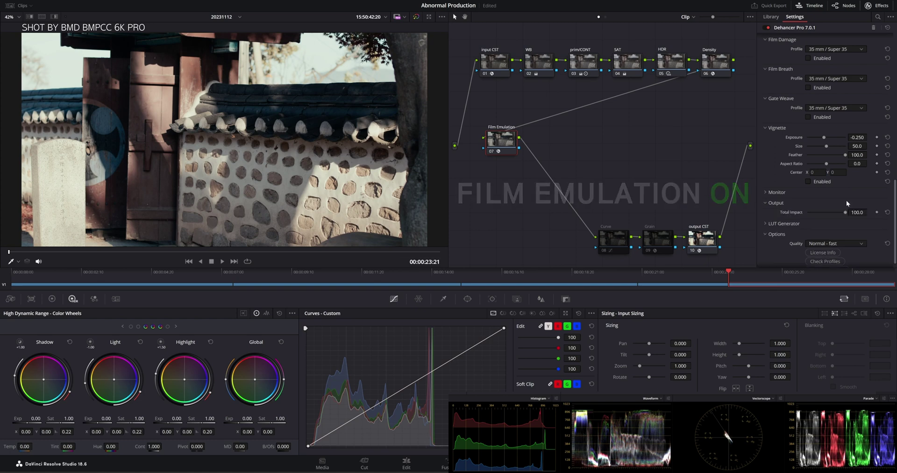
drag(845, 212, 829, 213)
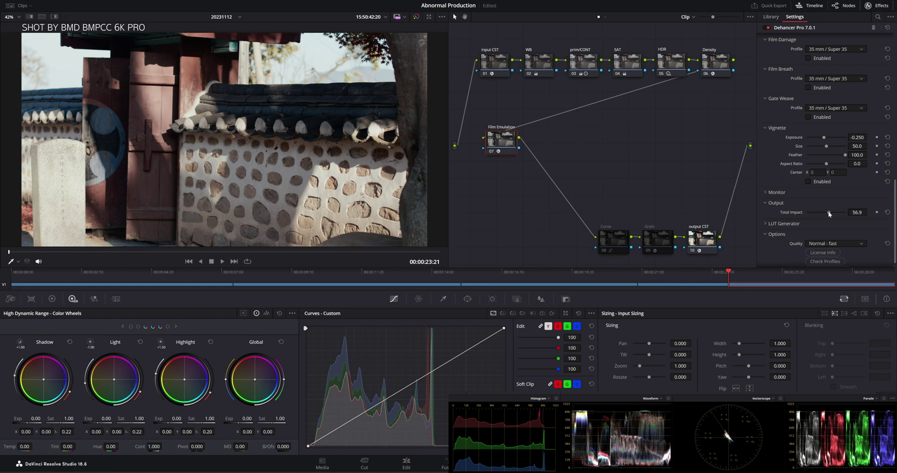
drag(829, 213, 817, 212)
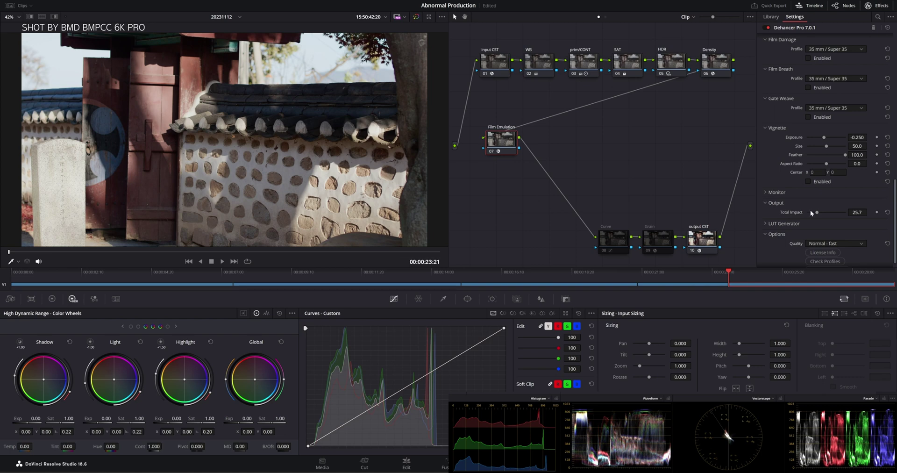
drag(809, 211, 808, 211)
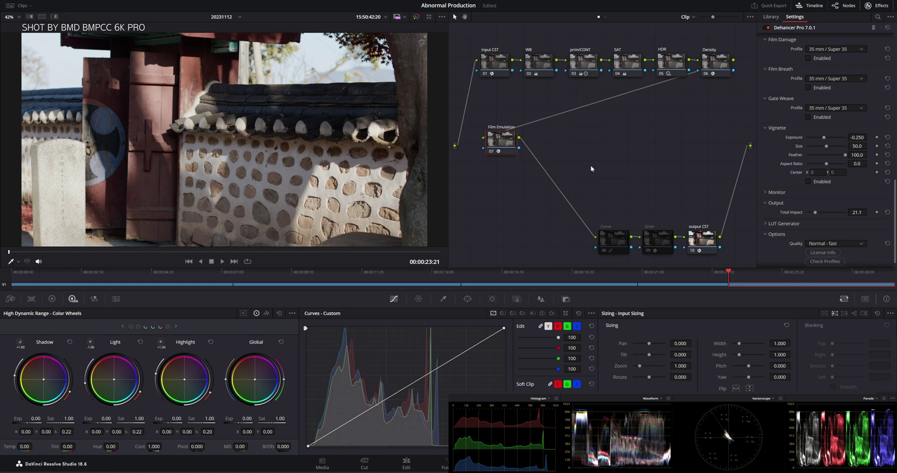
- Enable the Curve and Grain nodes on the stone-wall clip
key(alt+shift+apostrophe)
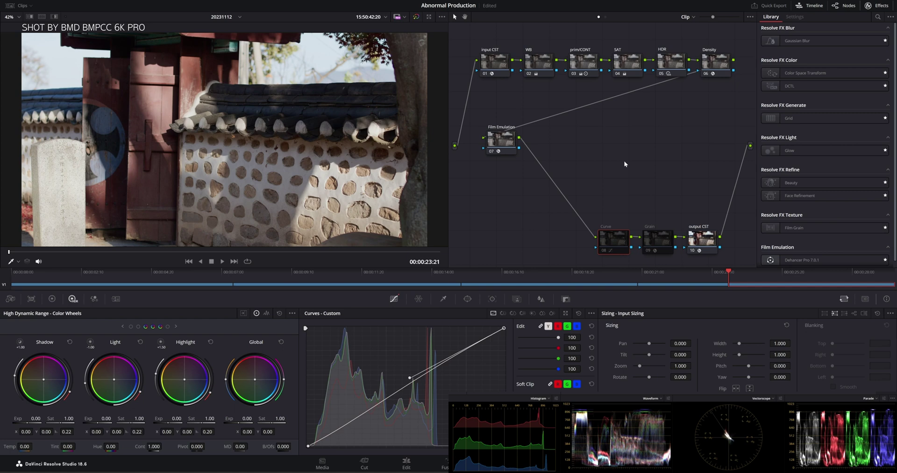
key(alt+shift+apostrophe)
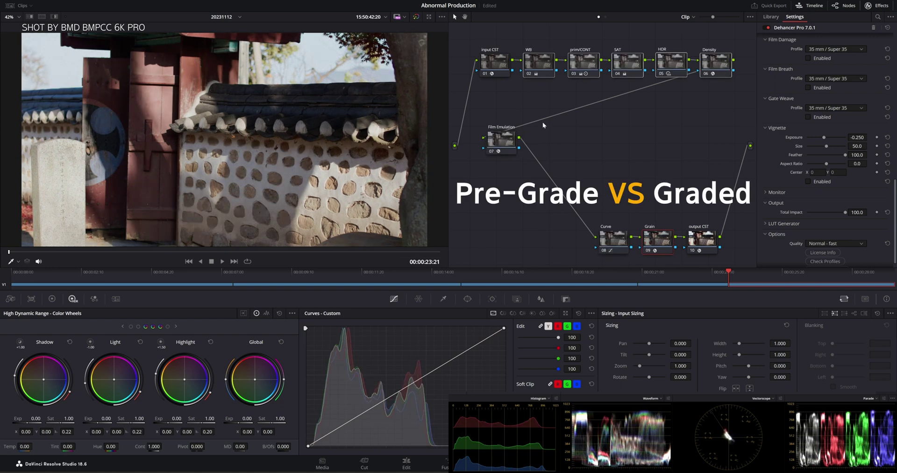
- Compare the wall clip with all nodes from WB through Grain disabled and enabled, and return to the chandelier clip
key(ctrl+d)
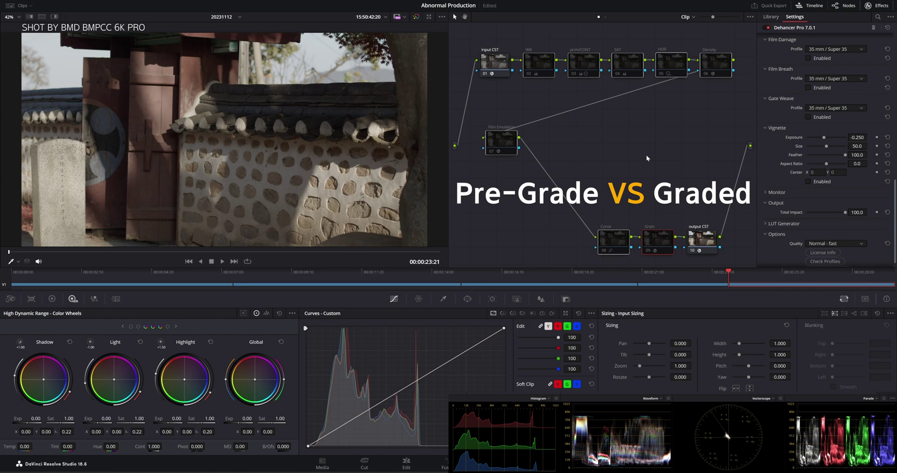
key(shift+d)
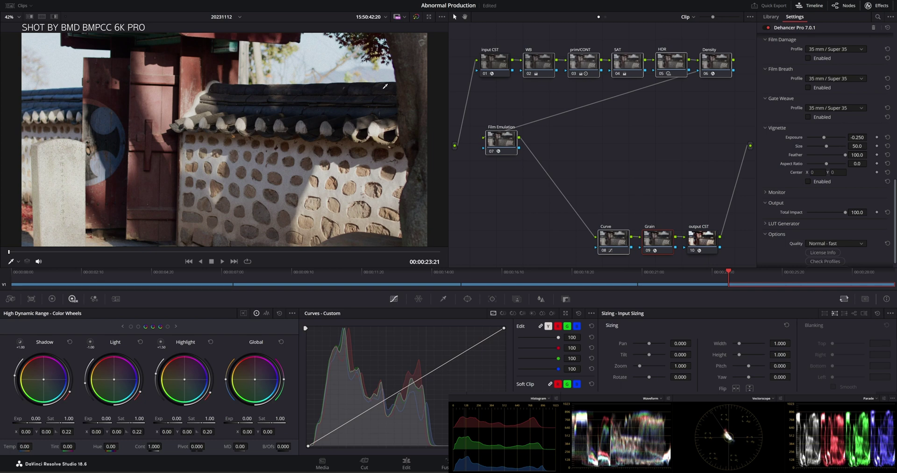
click(497, 272)
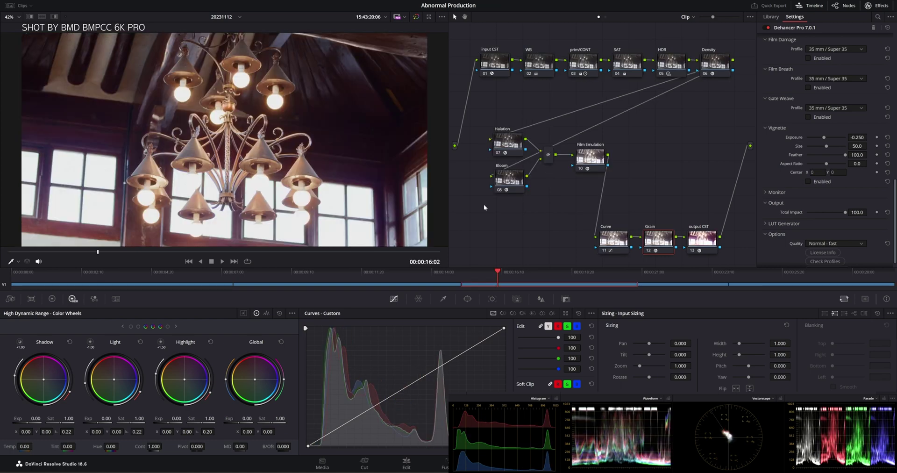